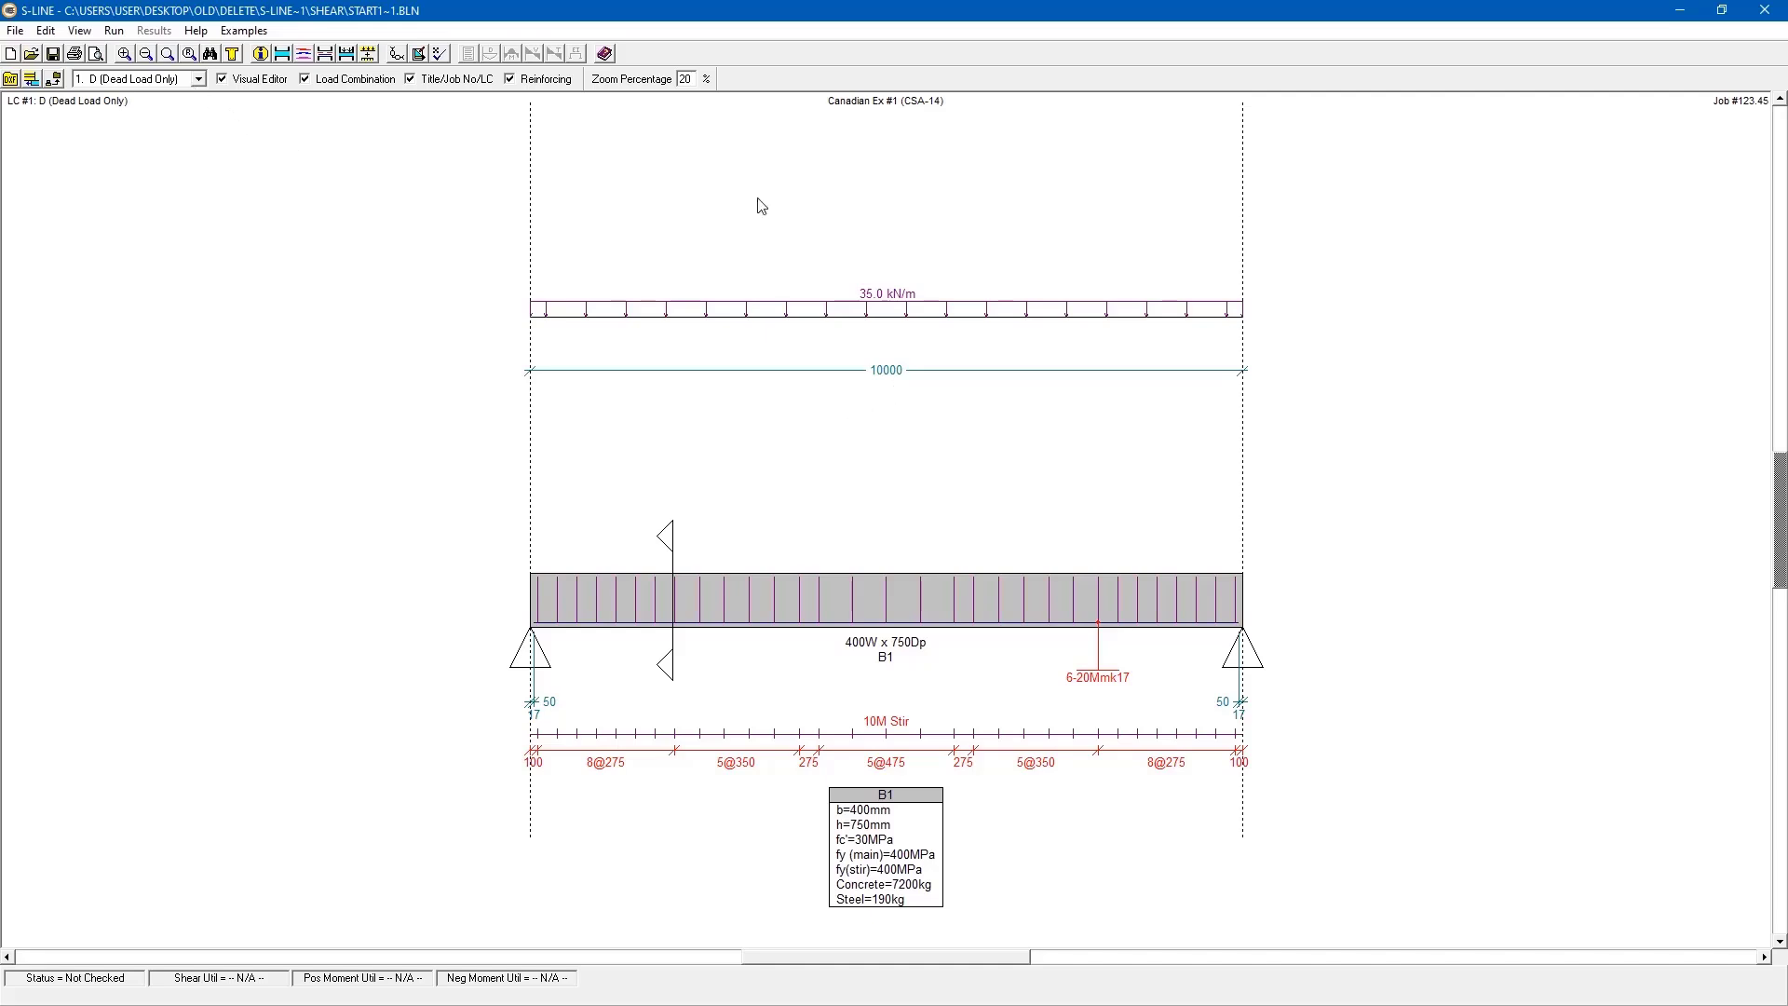
# - Display the beam's full live load case, and switch the displayed combination to 1.25xD + 1.50xL
pyautogui.click(198, 79)
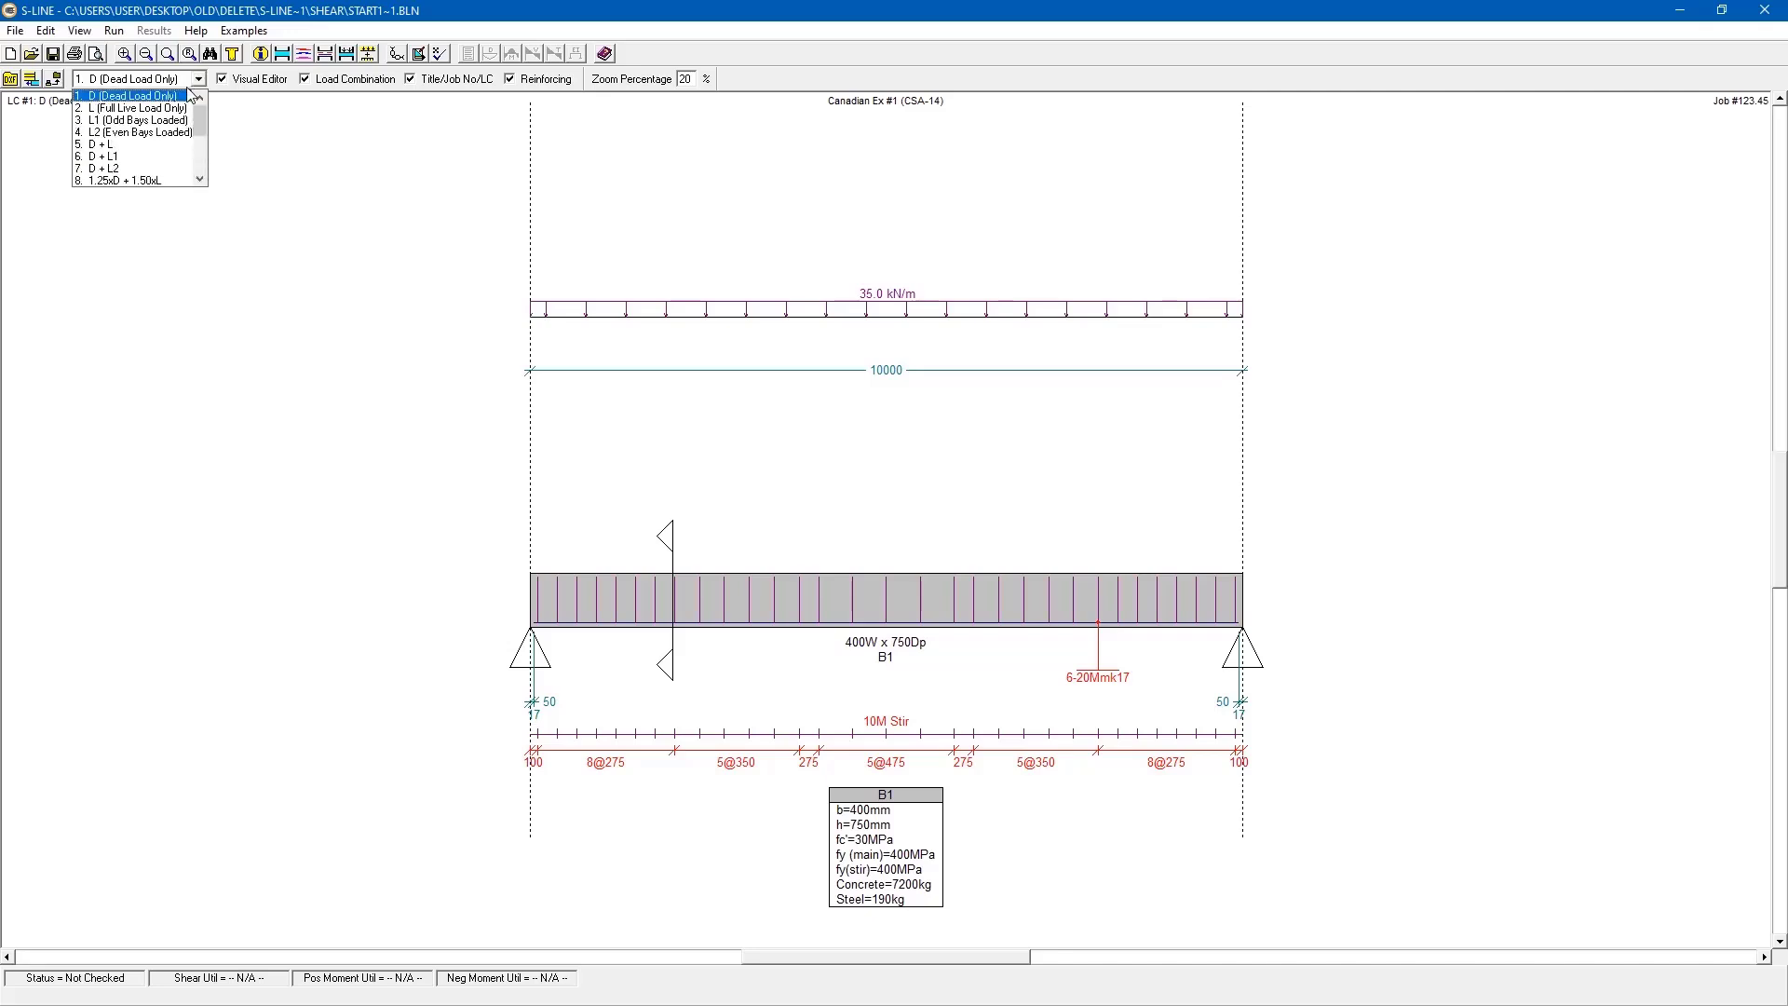
pyautogui.click(176, 109)
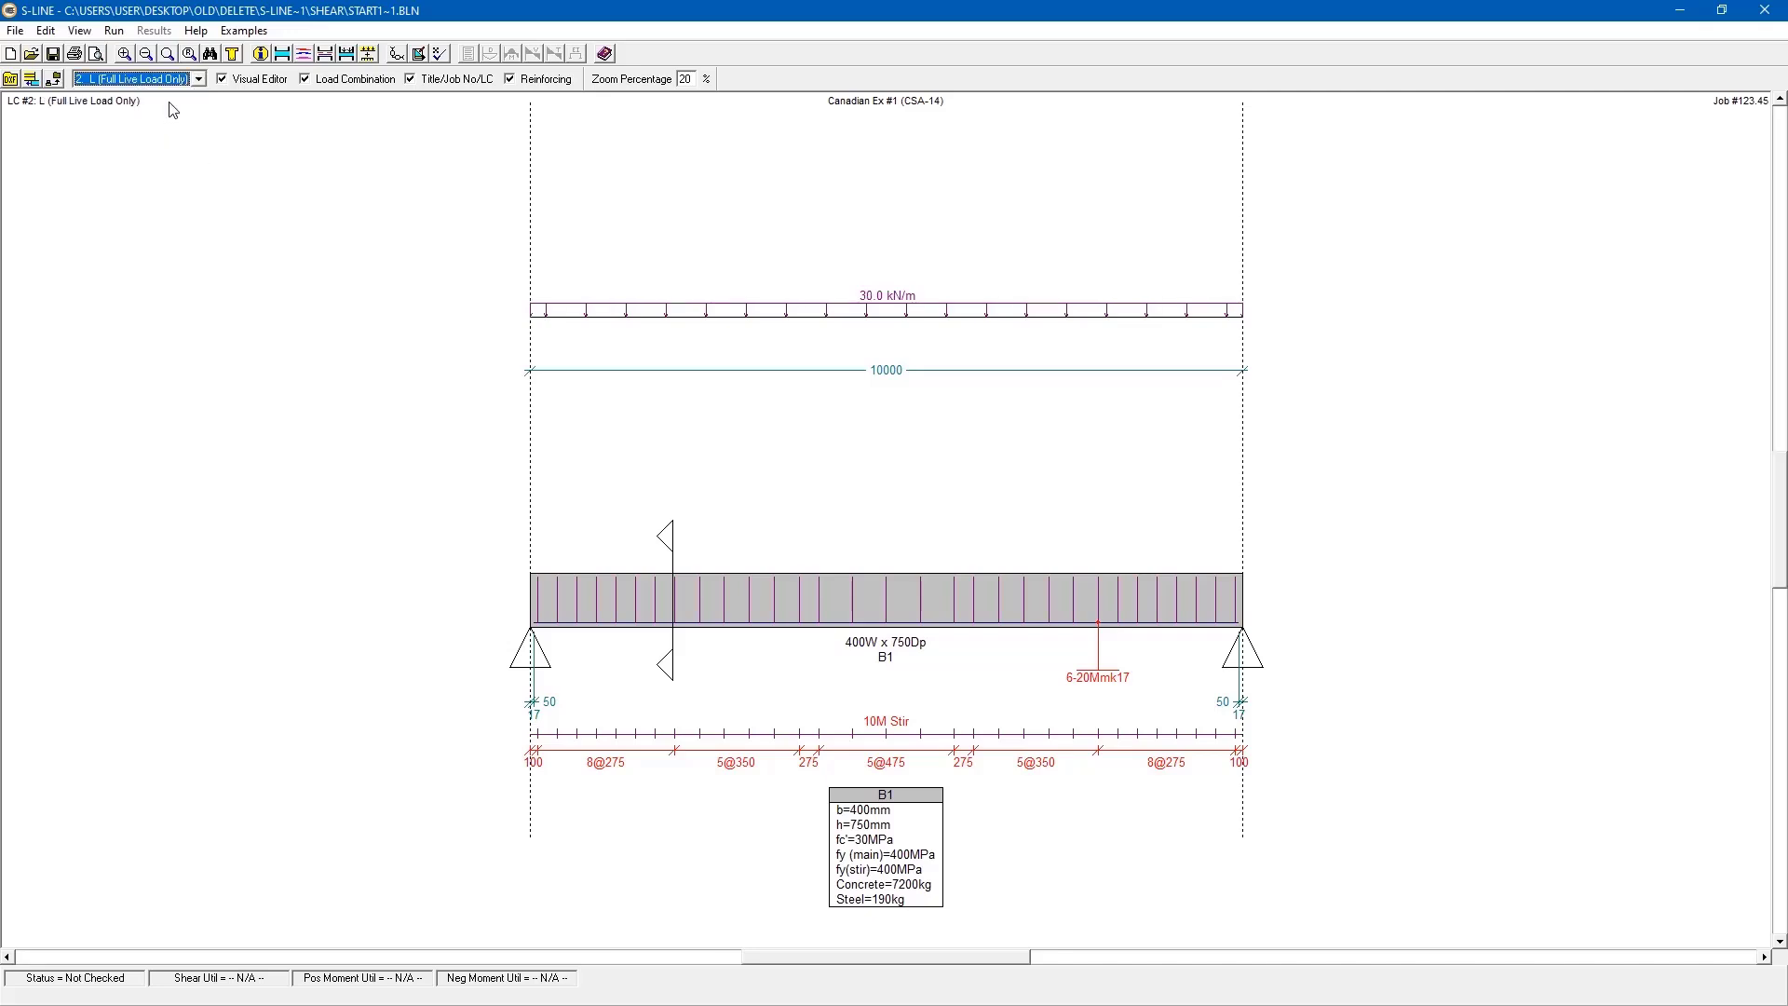
pyautogui.click(198, 79)
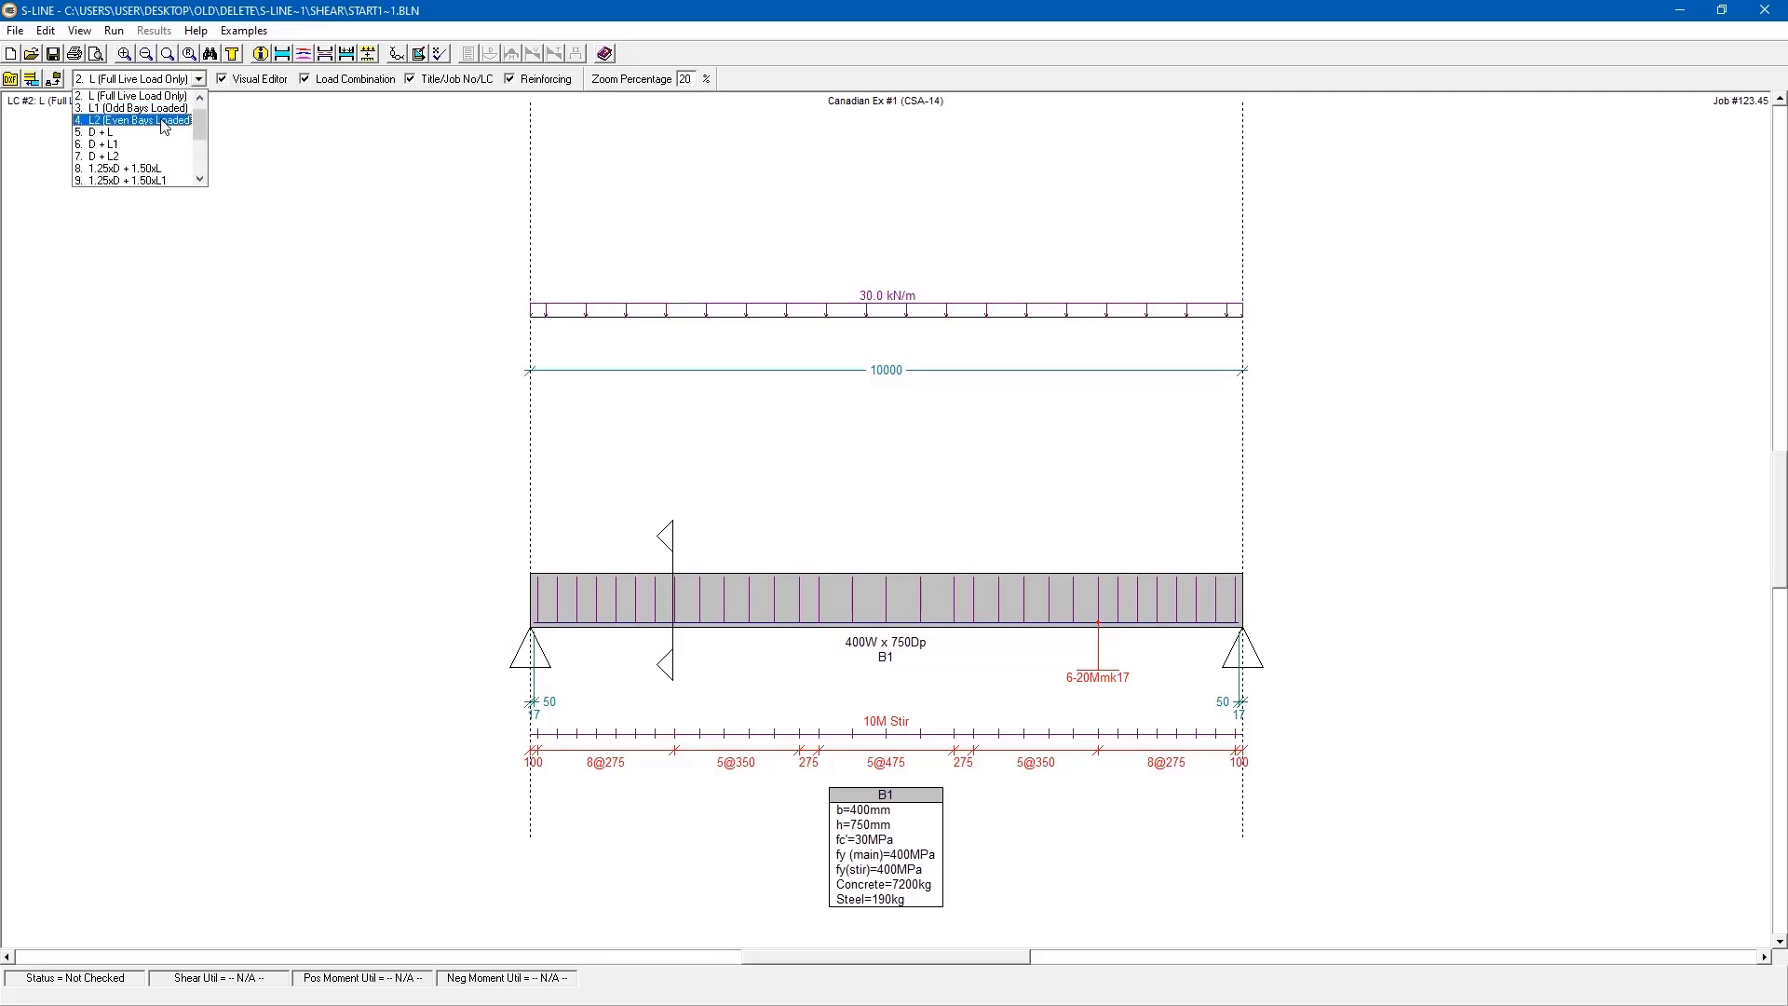
pyautogui.click(147, 168)
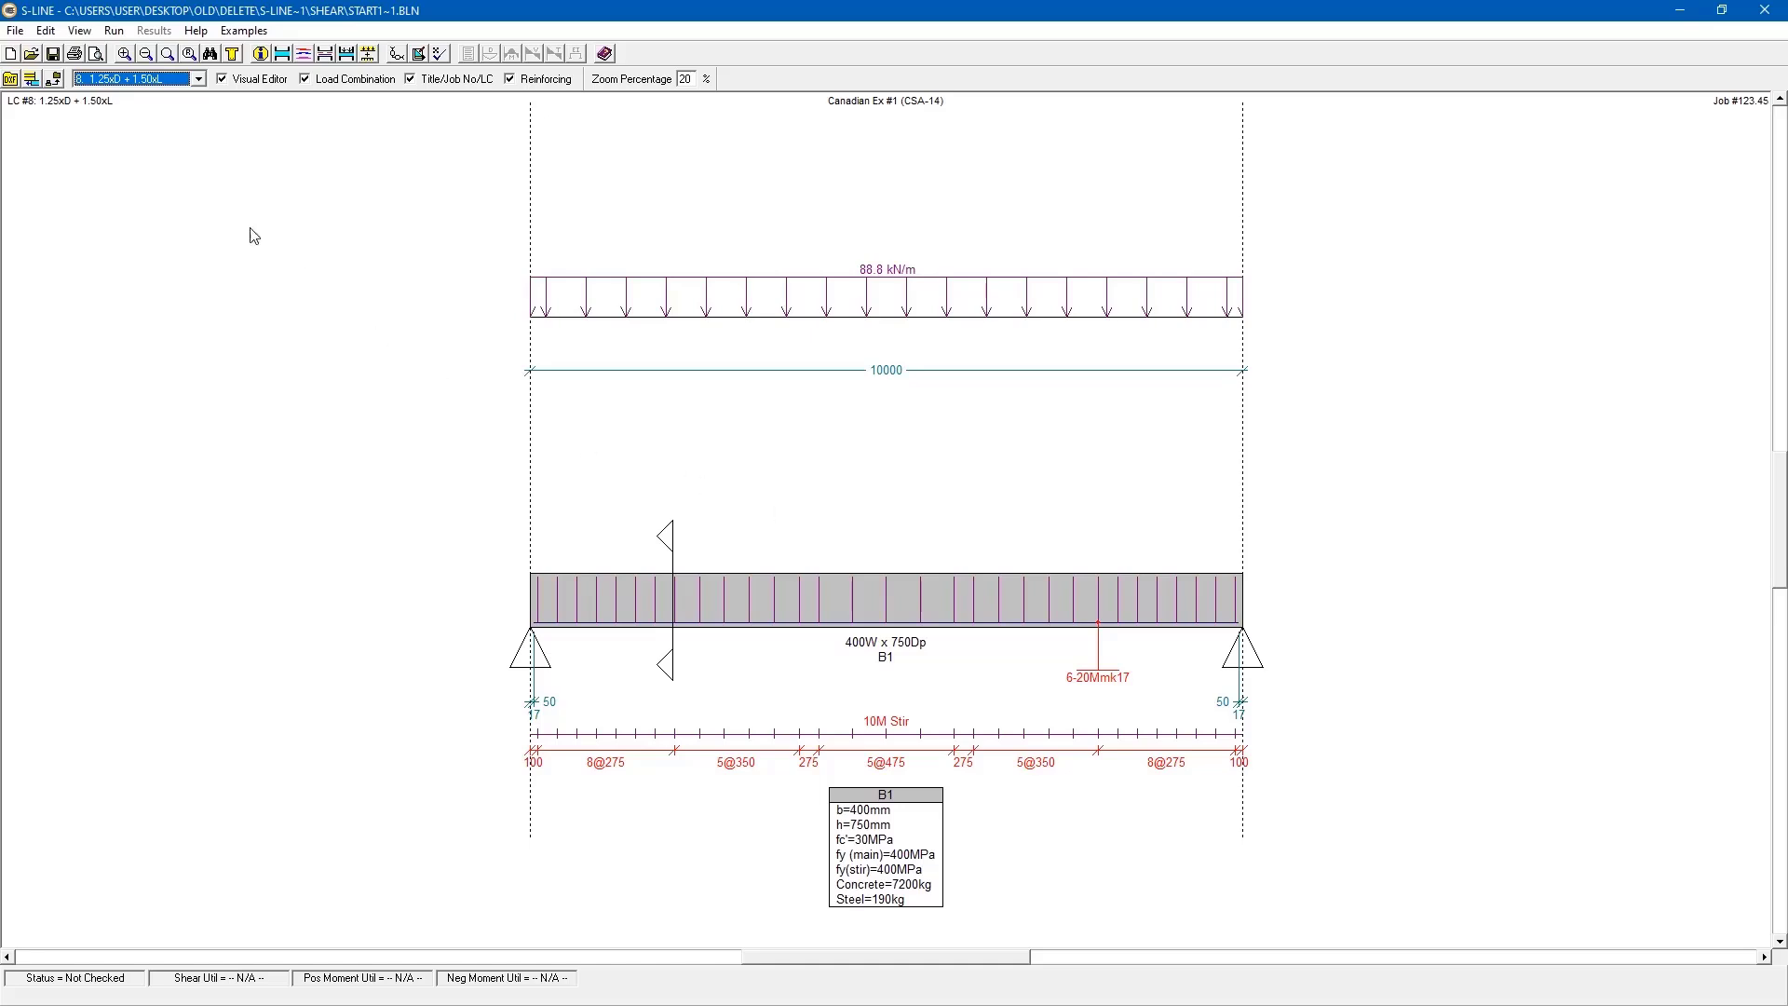
# - Review member B1's reinforcing data, including the bottom middle bars, clear cover and stirrup sets, and close it
pyautogui.click(47, 37)
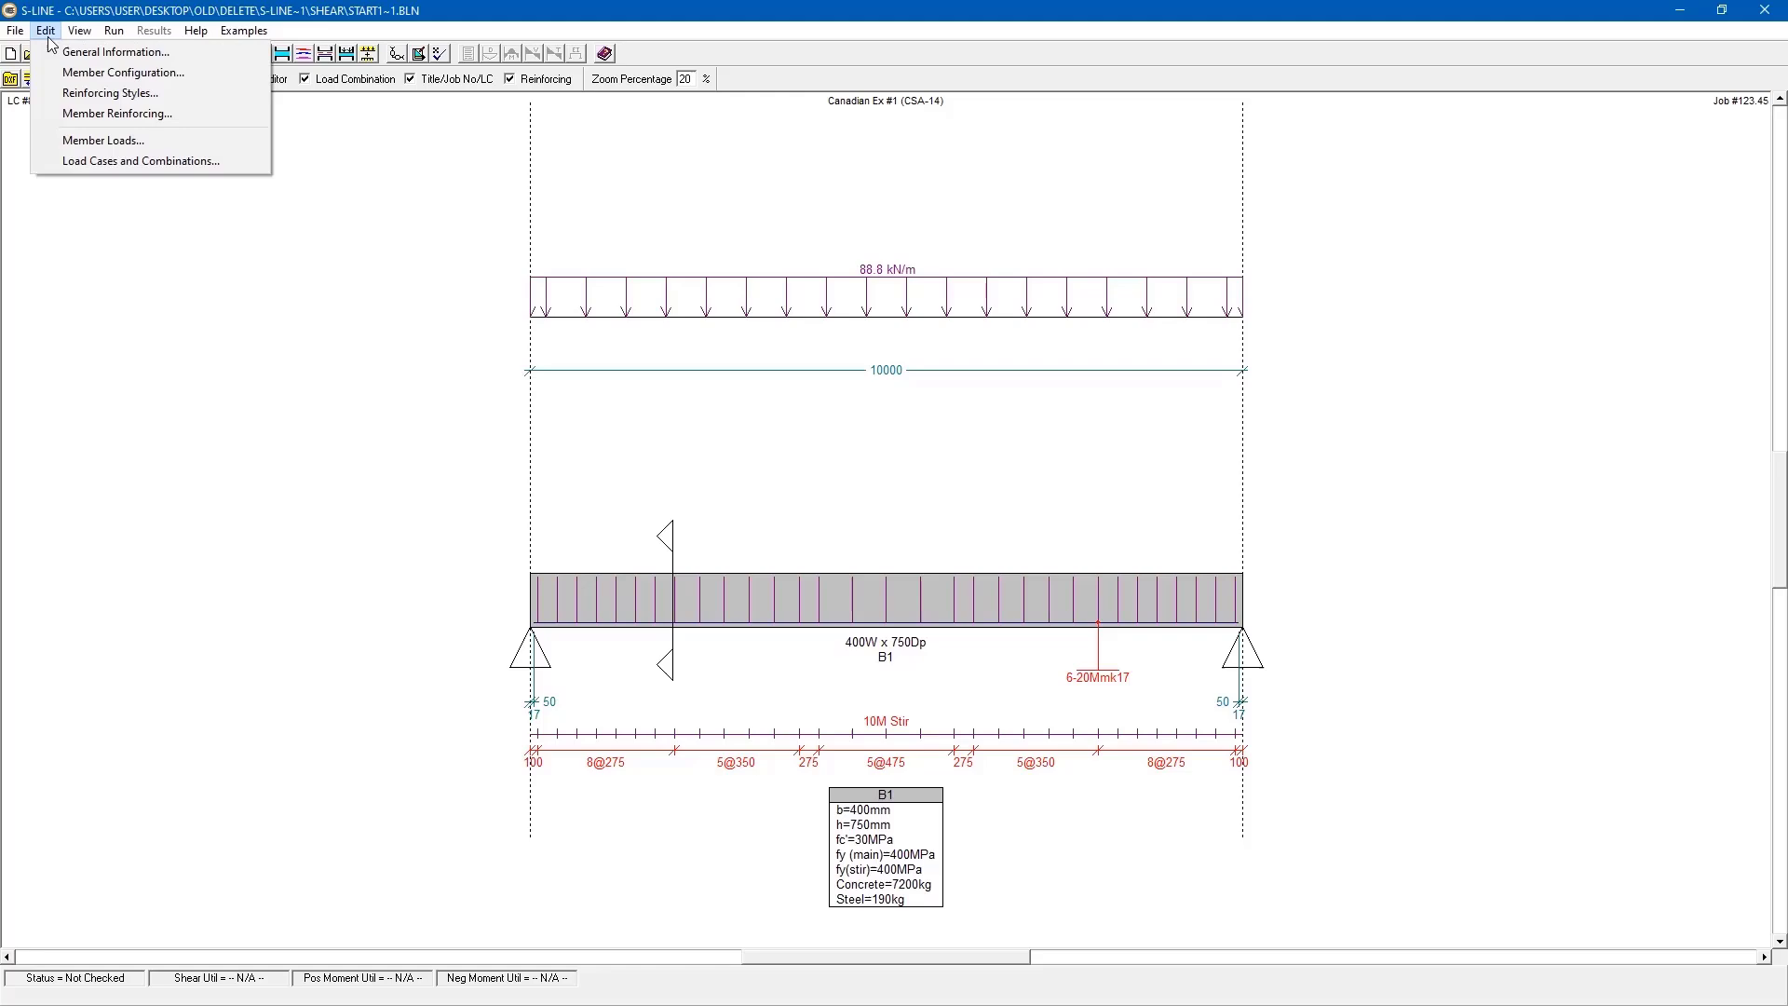
pyautogui.click(79, 117)
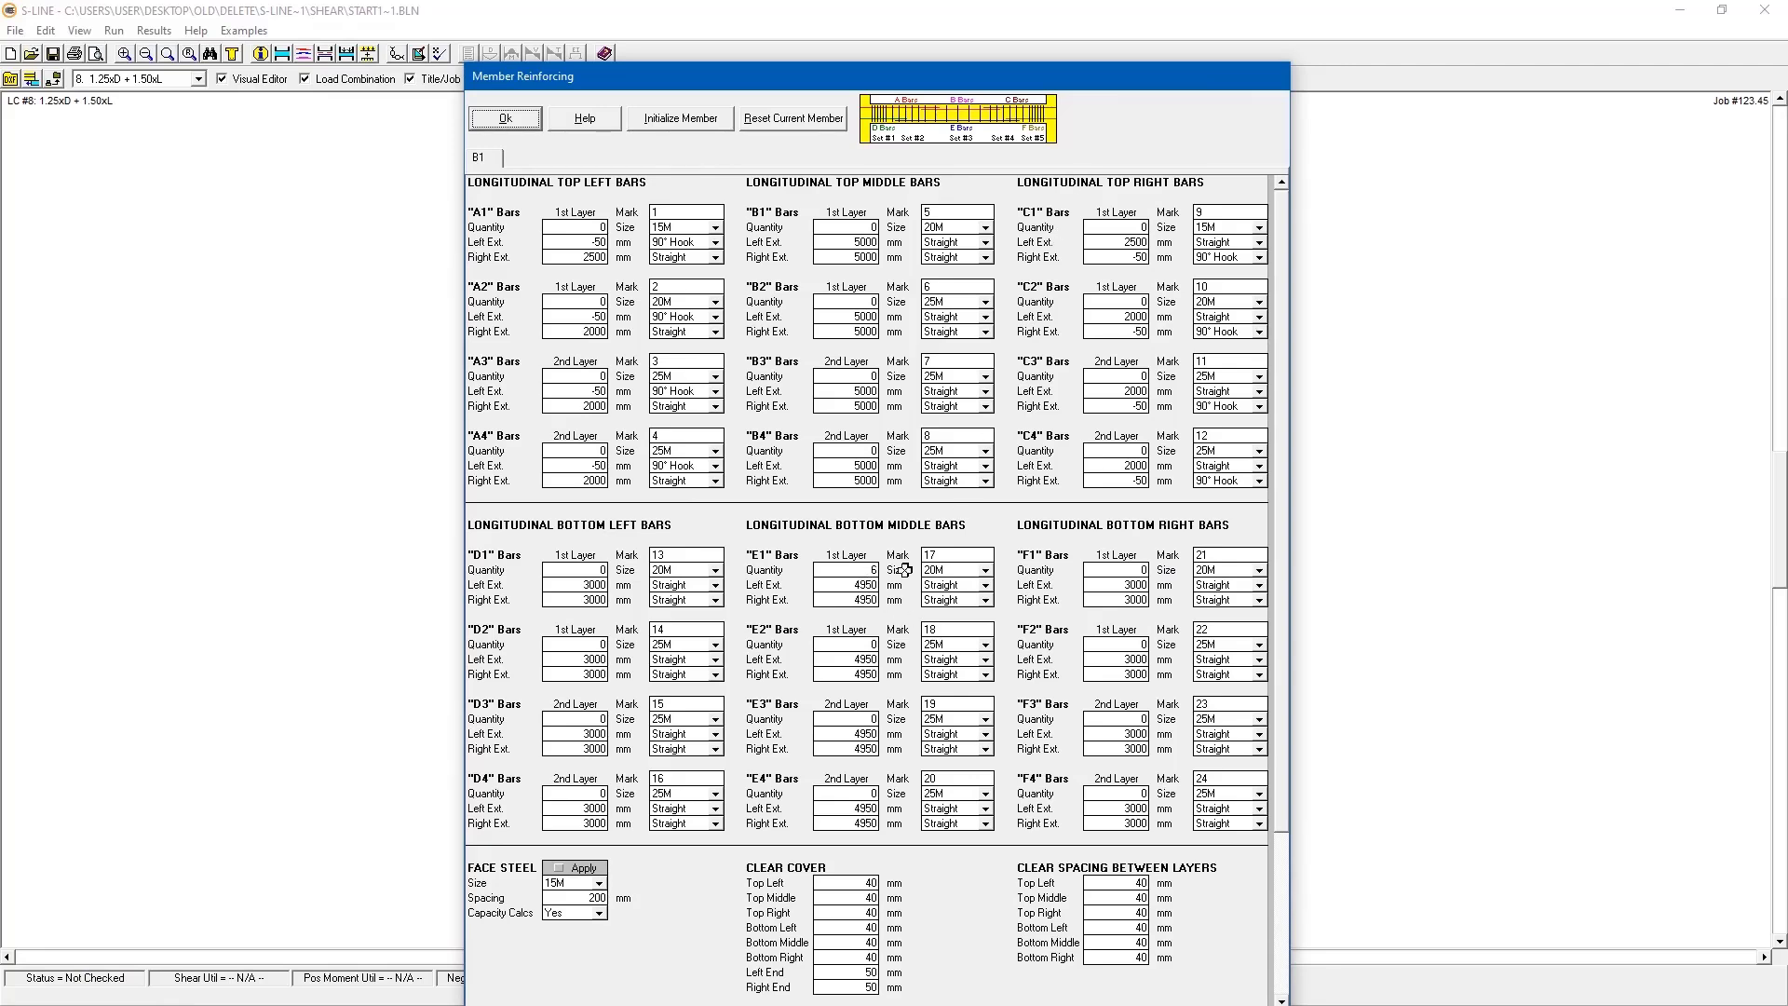
pyautogui.scroll(-5, 924, 565)
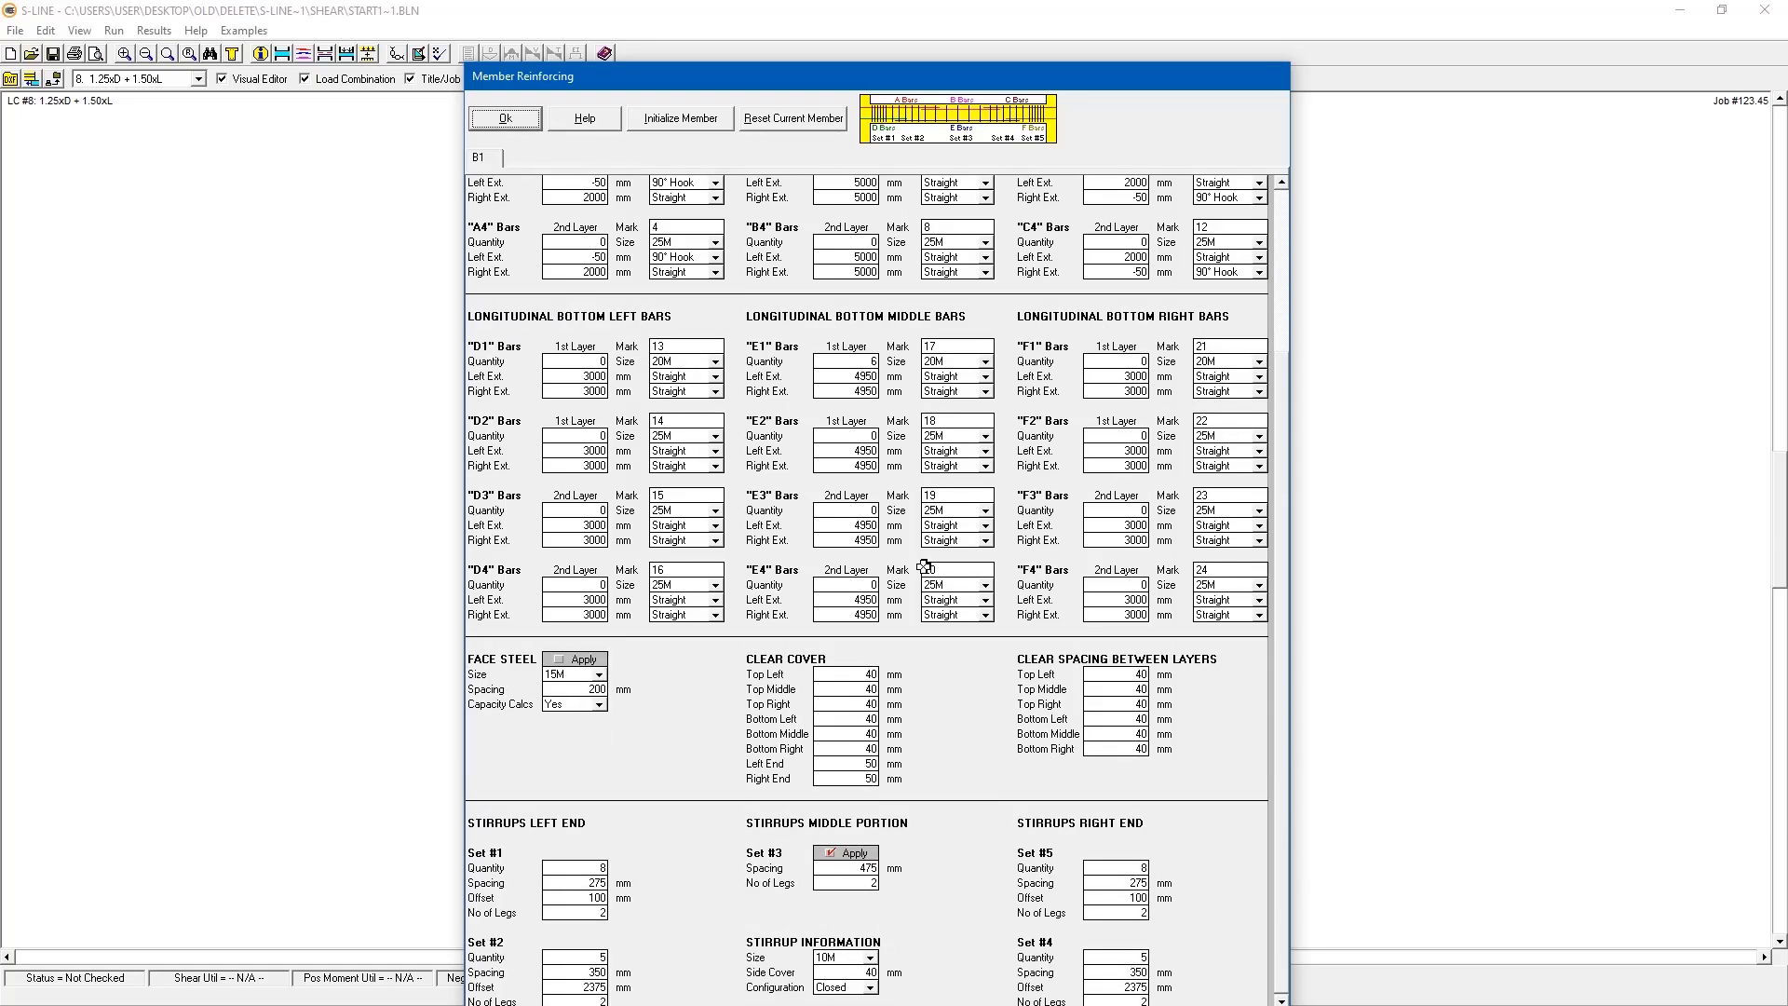
pyautogui.moveTo(989, 79); pyautogui.dragTo(989, 17)
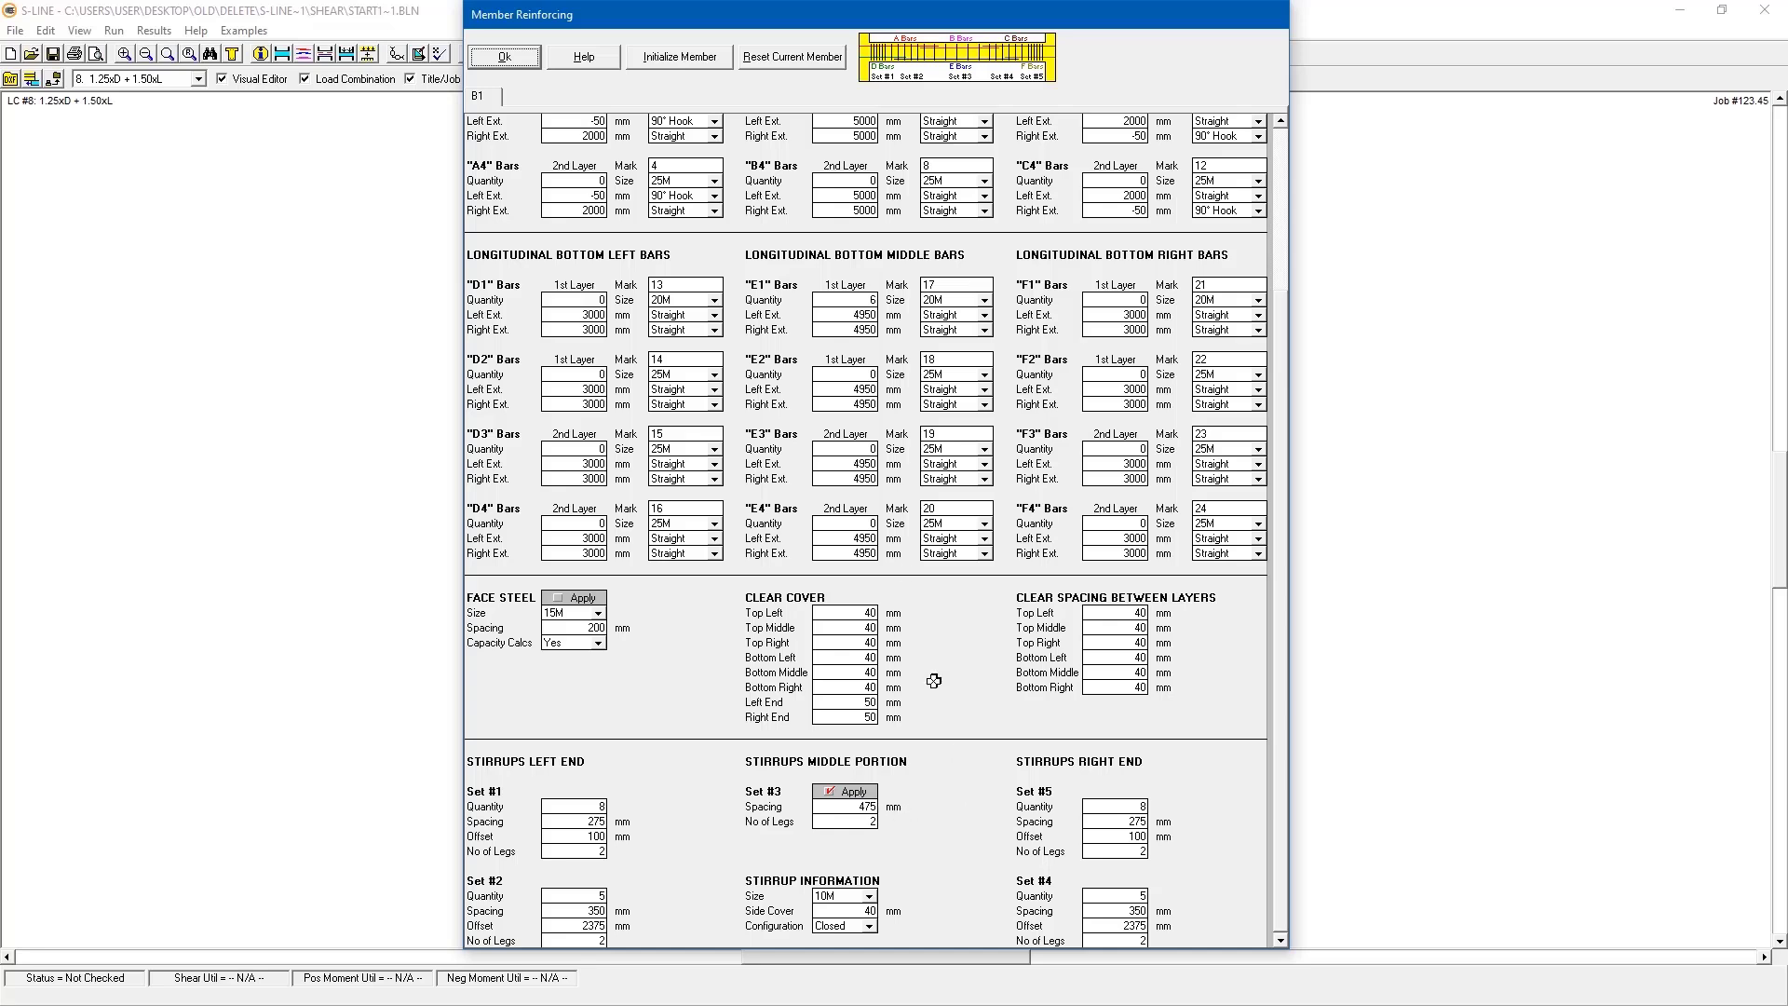
pyautogui.click(503, 58)
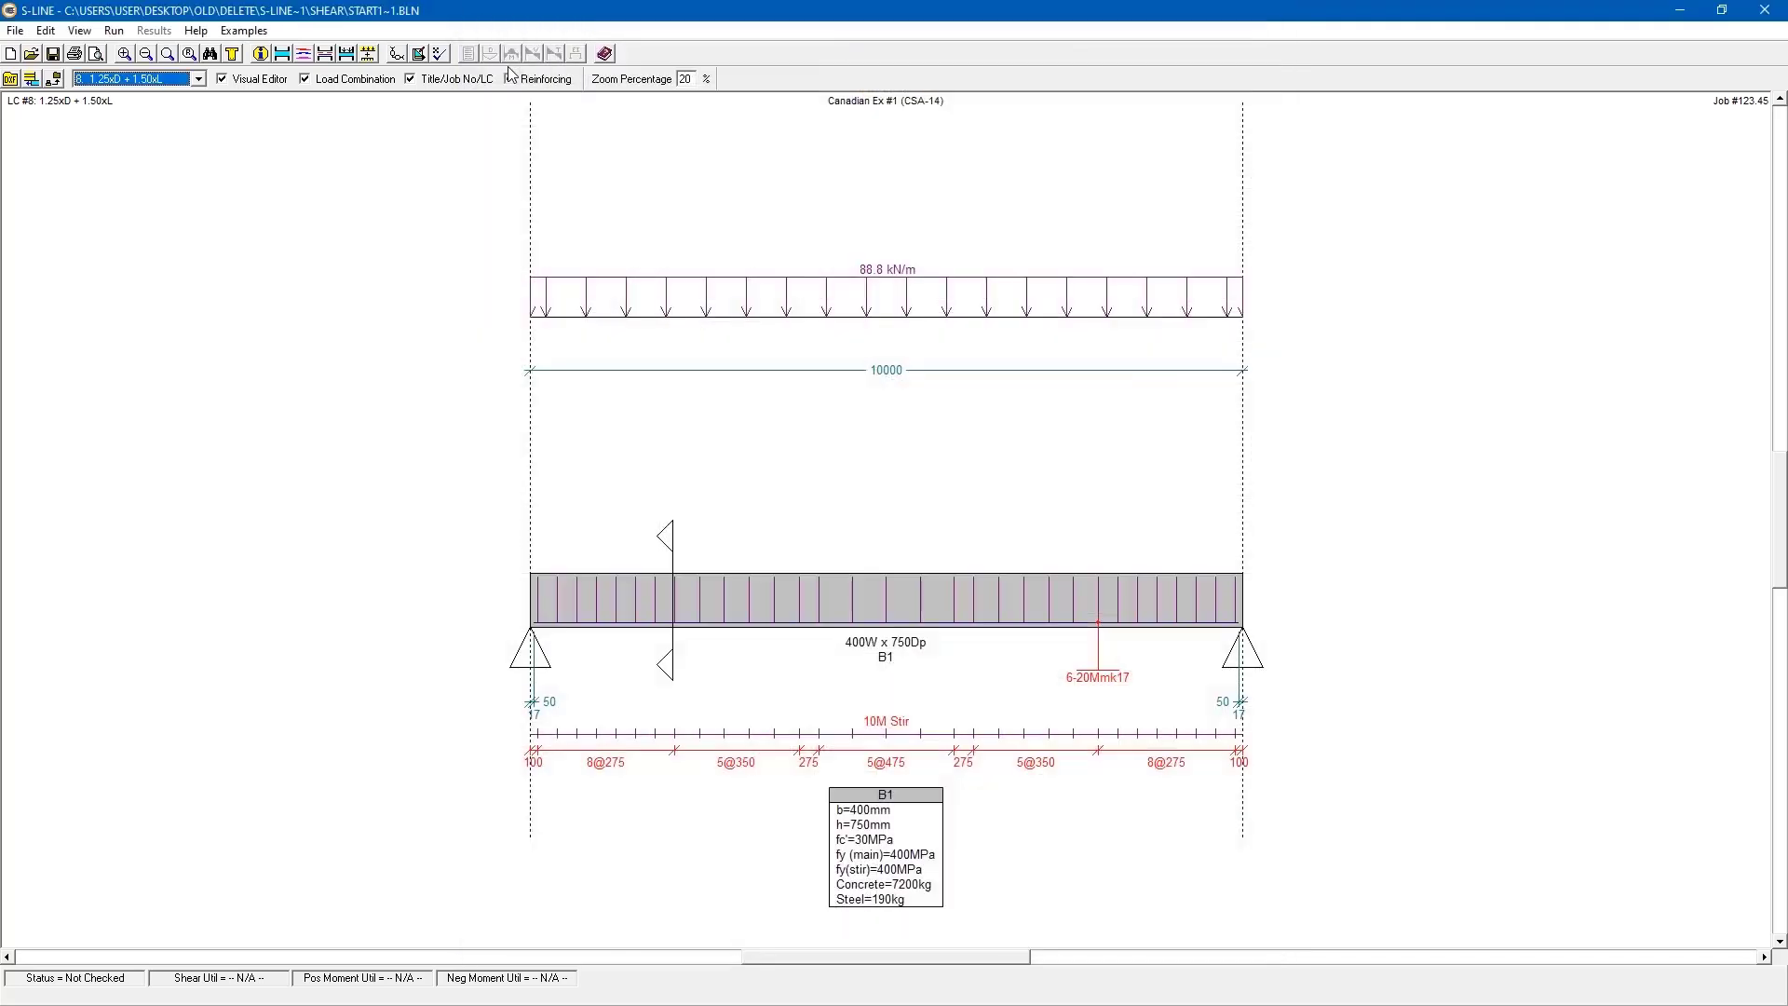
# - Run the Analyze / Code Check on the beam
pyautogui.click(115, 31)
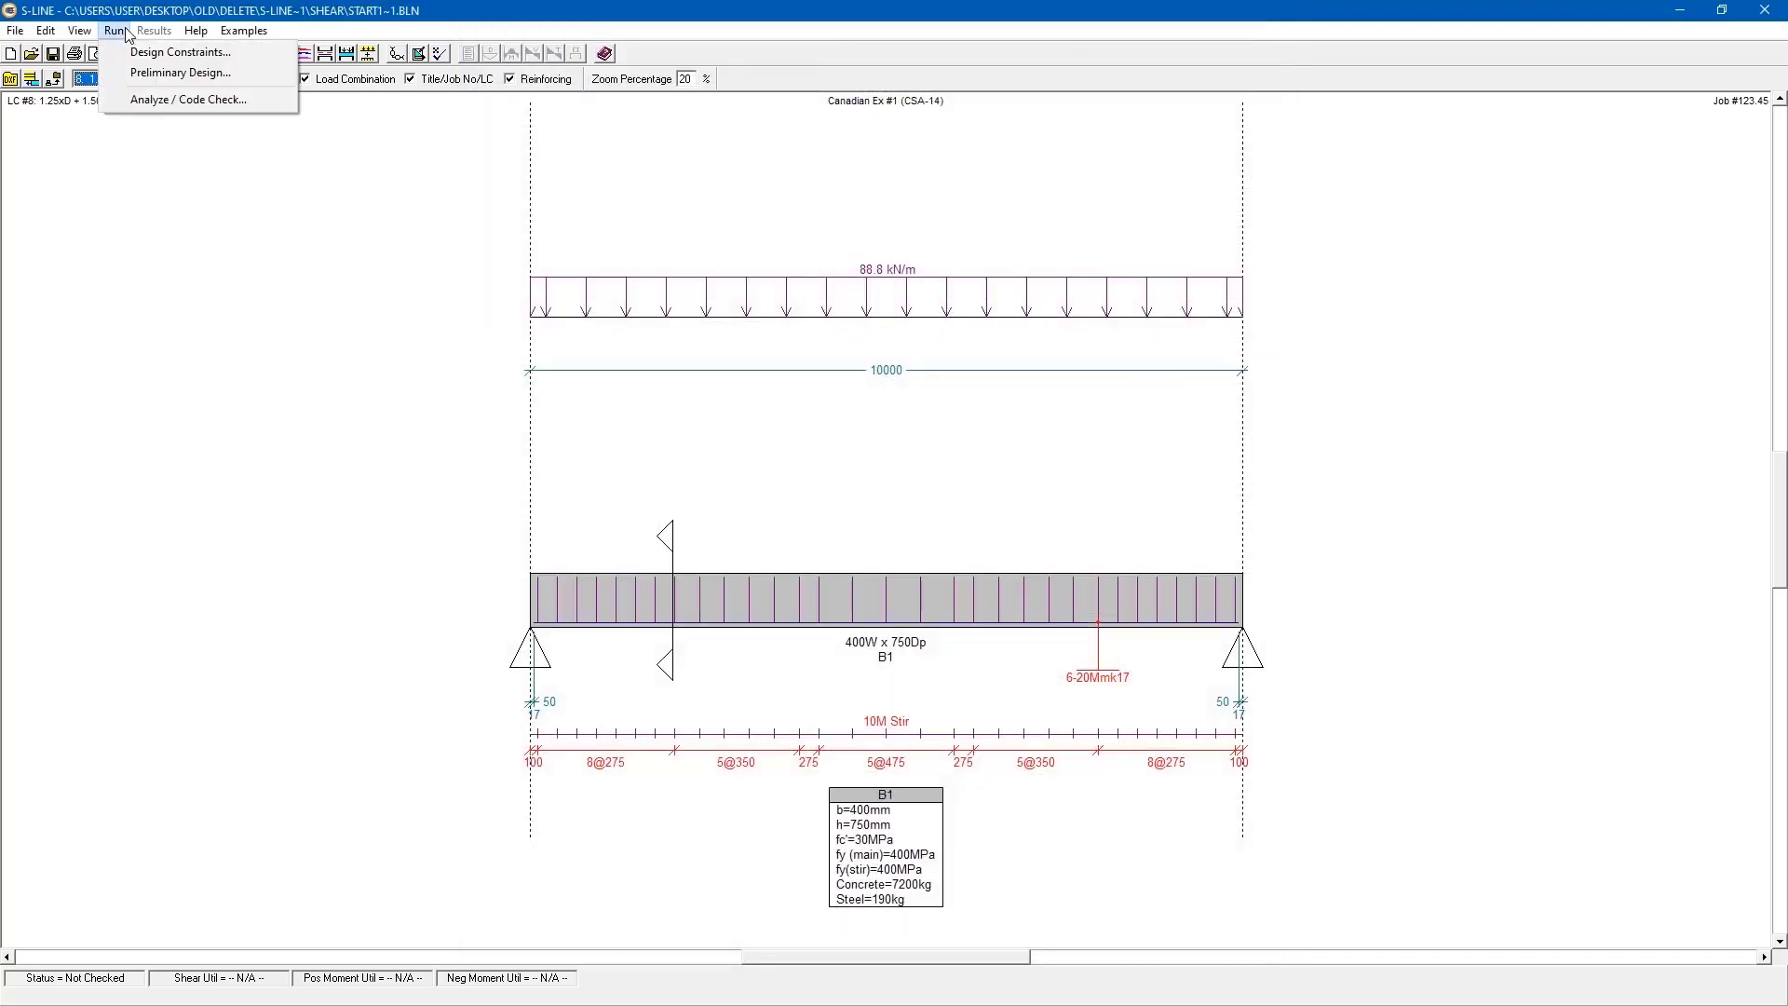
pyautogui.click(154, 99)
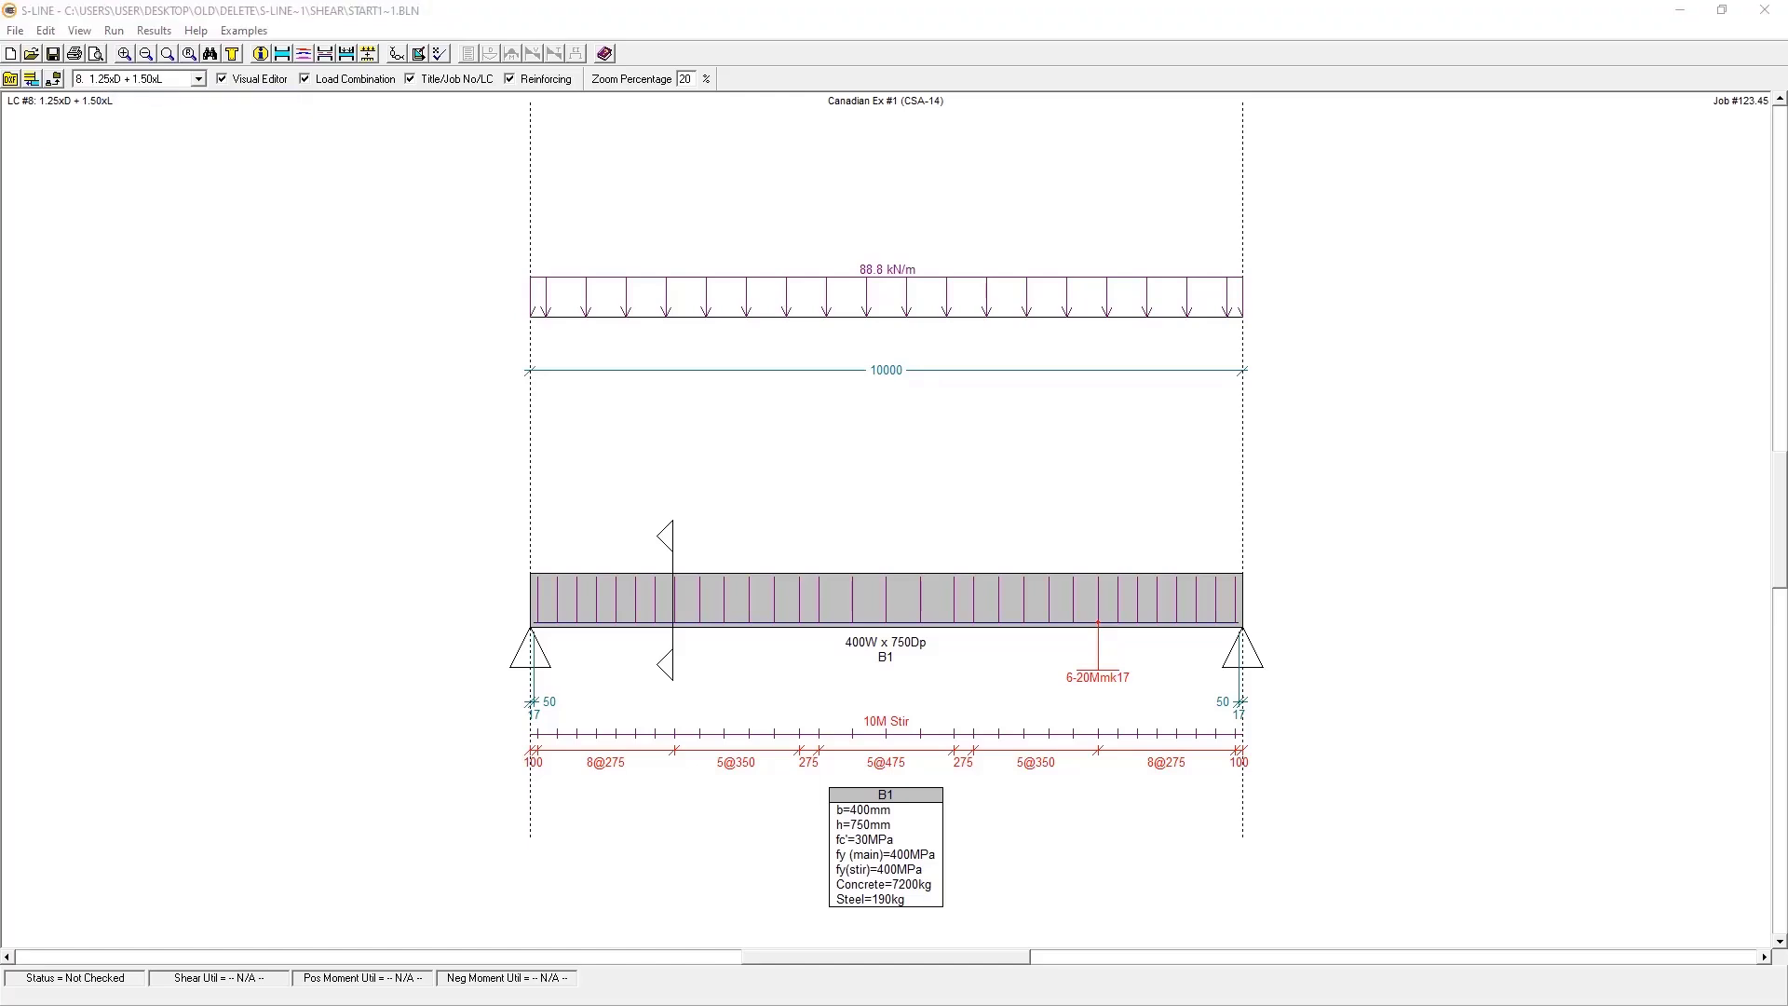
pyautogui.click(735, 527)
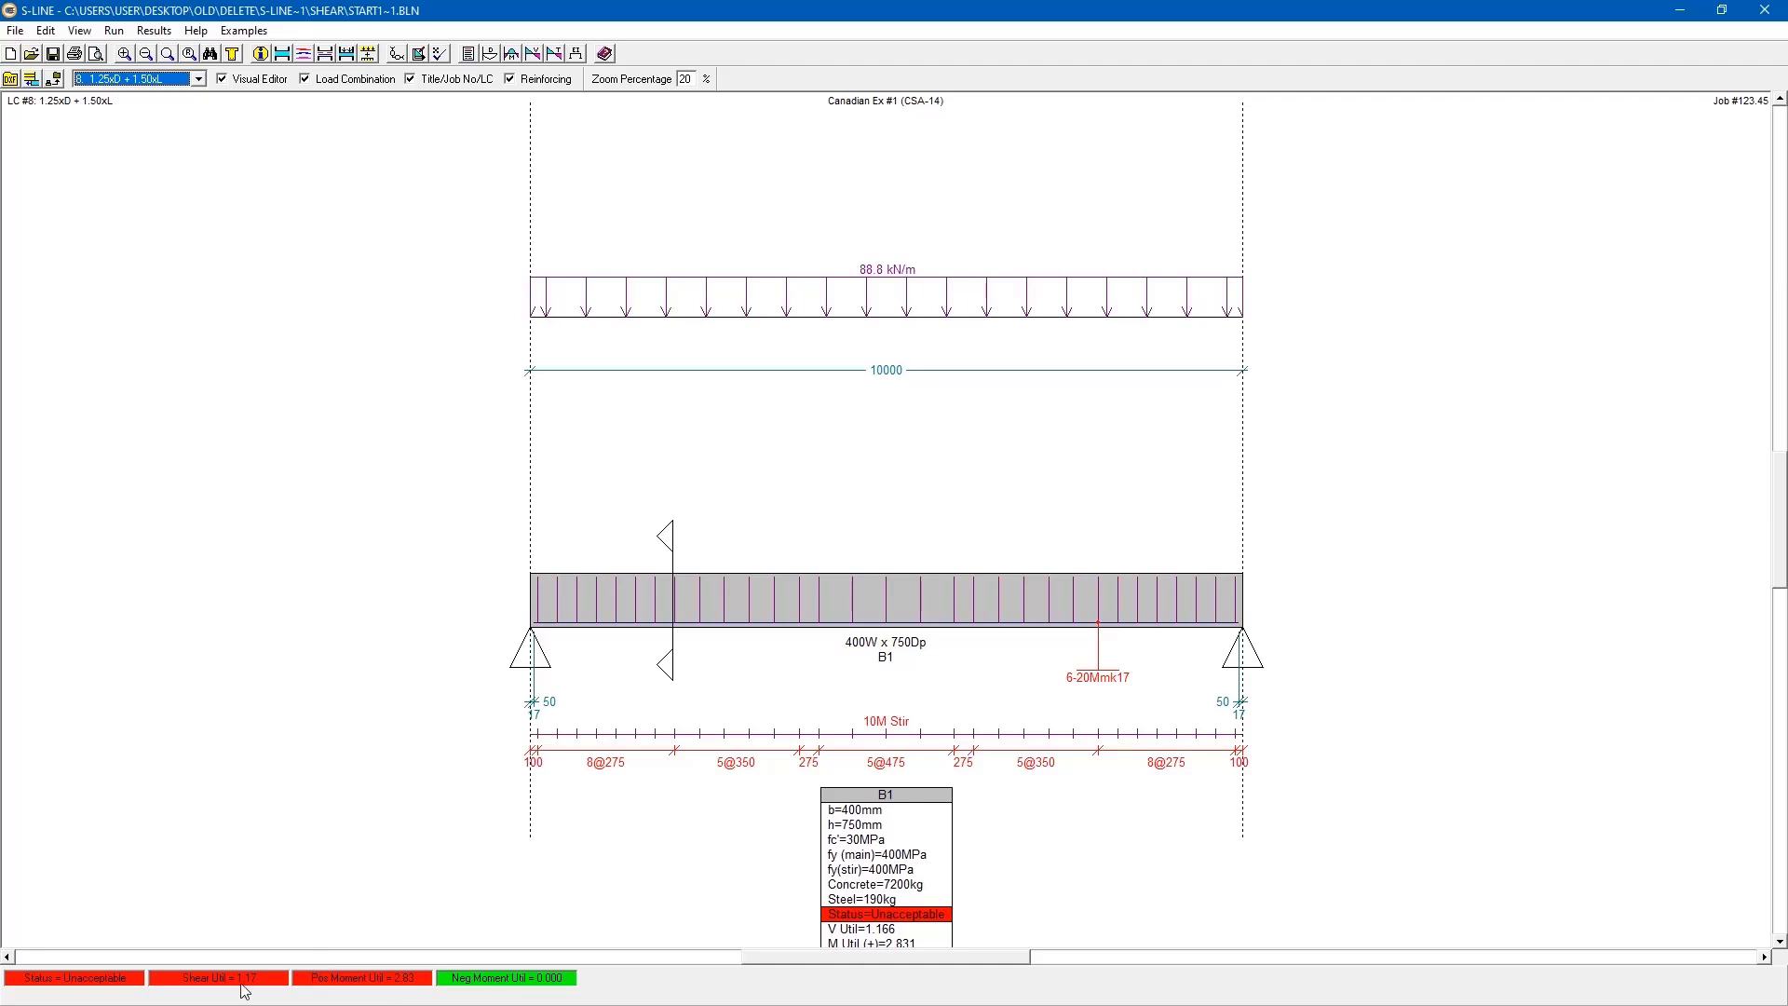
# - Examine the shear diagrams, comparing demand and capacity at X=1250 mm and at the beam's left support, and close them
pyautogui.click(144, 32)
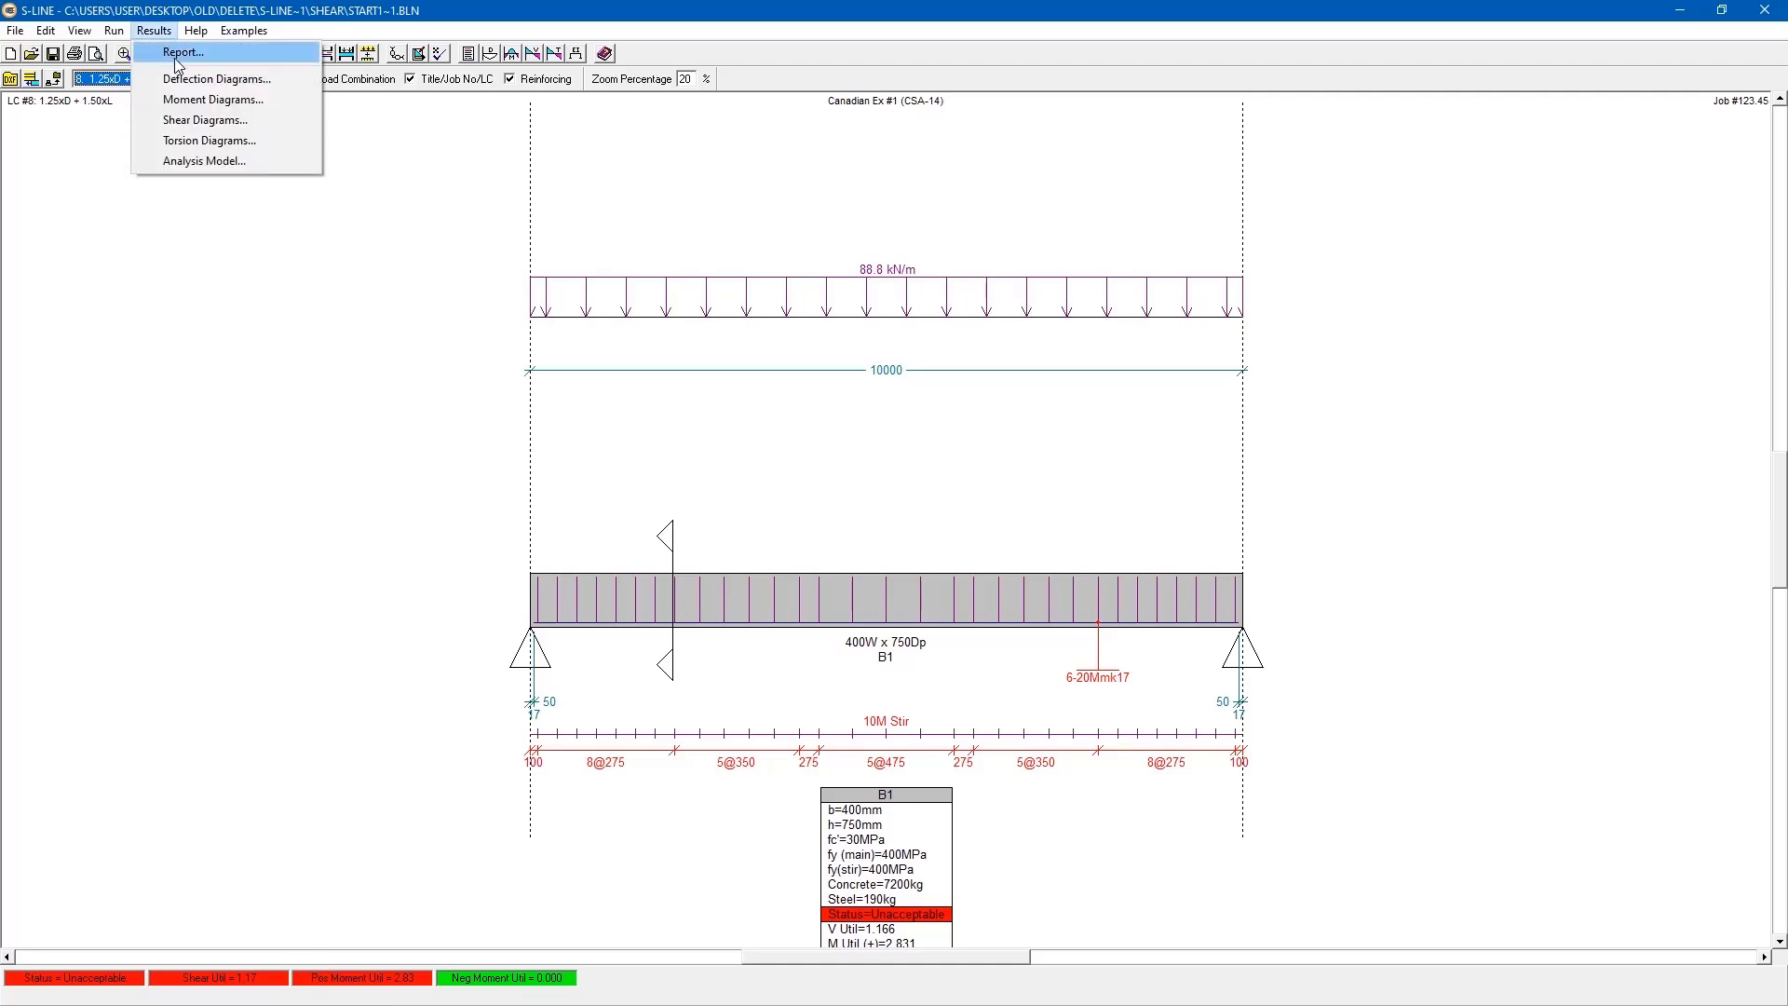
pyautogui.click(201, 120)
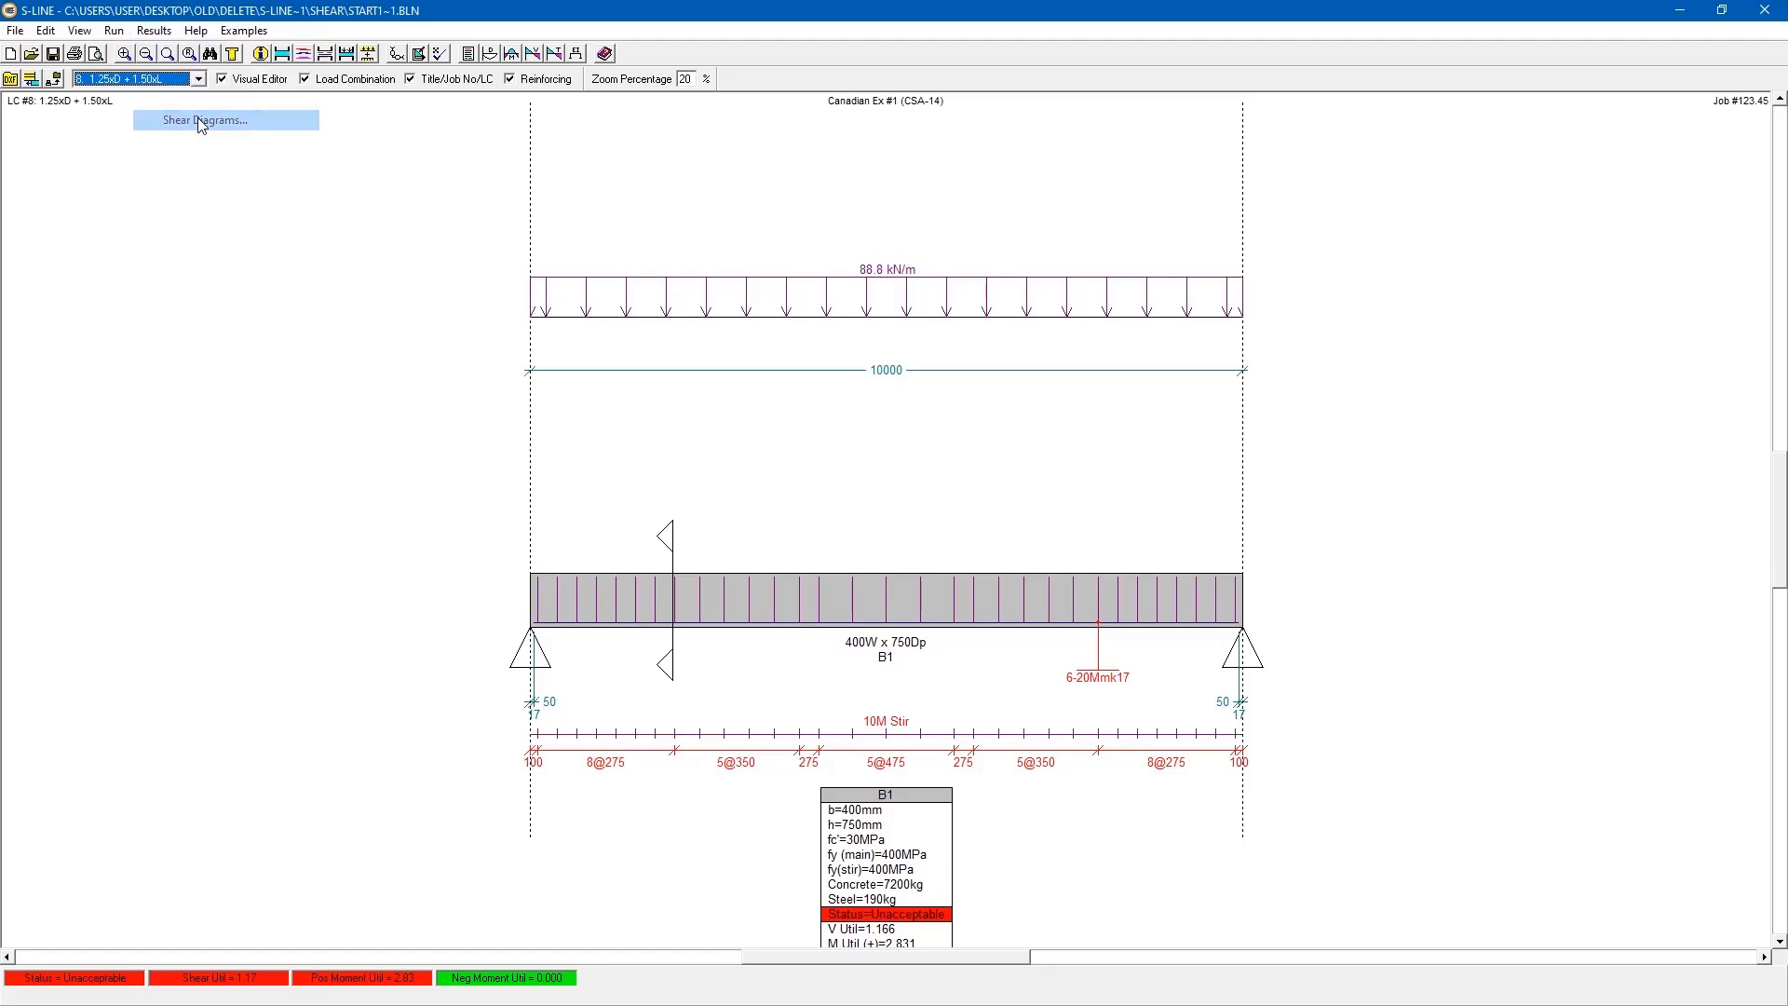
pyautogui.moveTo(505, 159); pyautogui.dragTo(1269, 56)
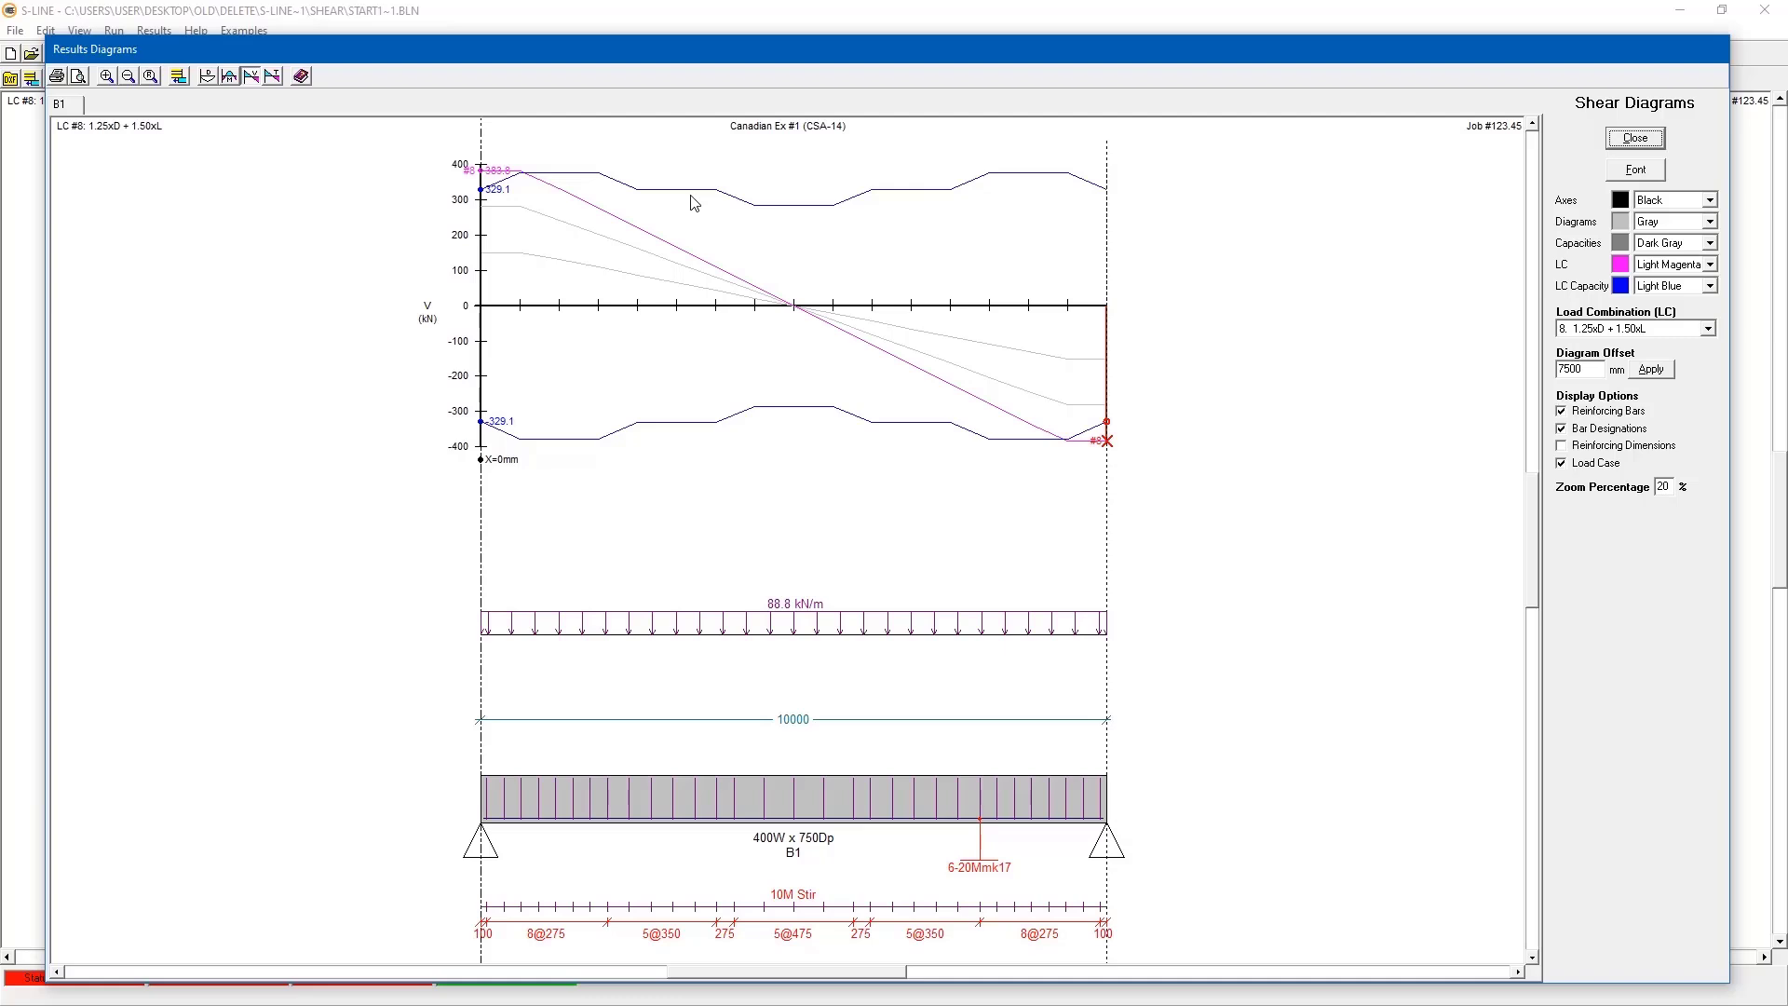
pyautogui.moveTo(484, 142); pyautogui.dragTo(598, 142)
pyautogui.click(580, 139)
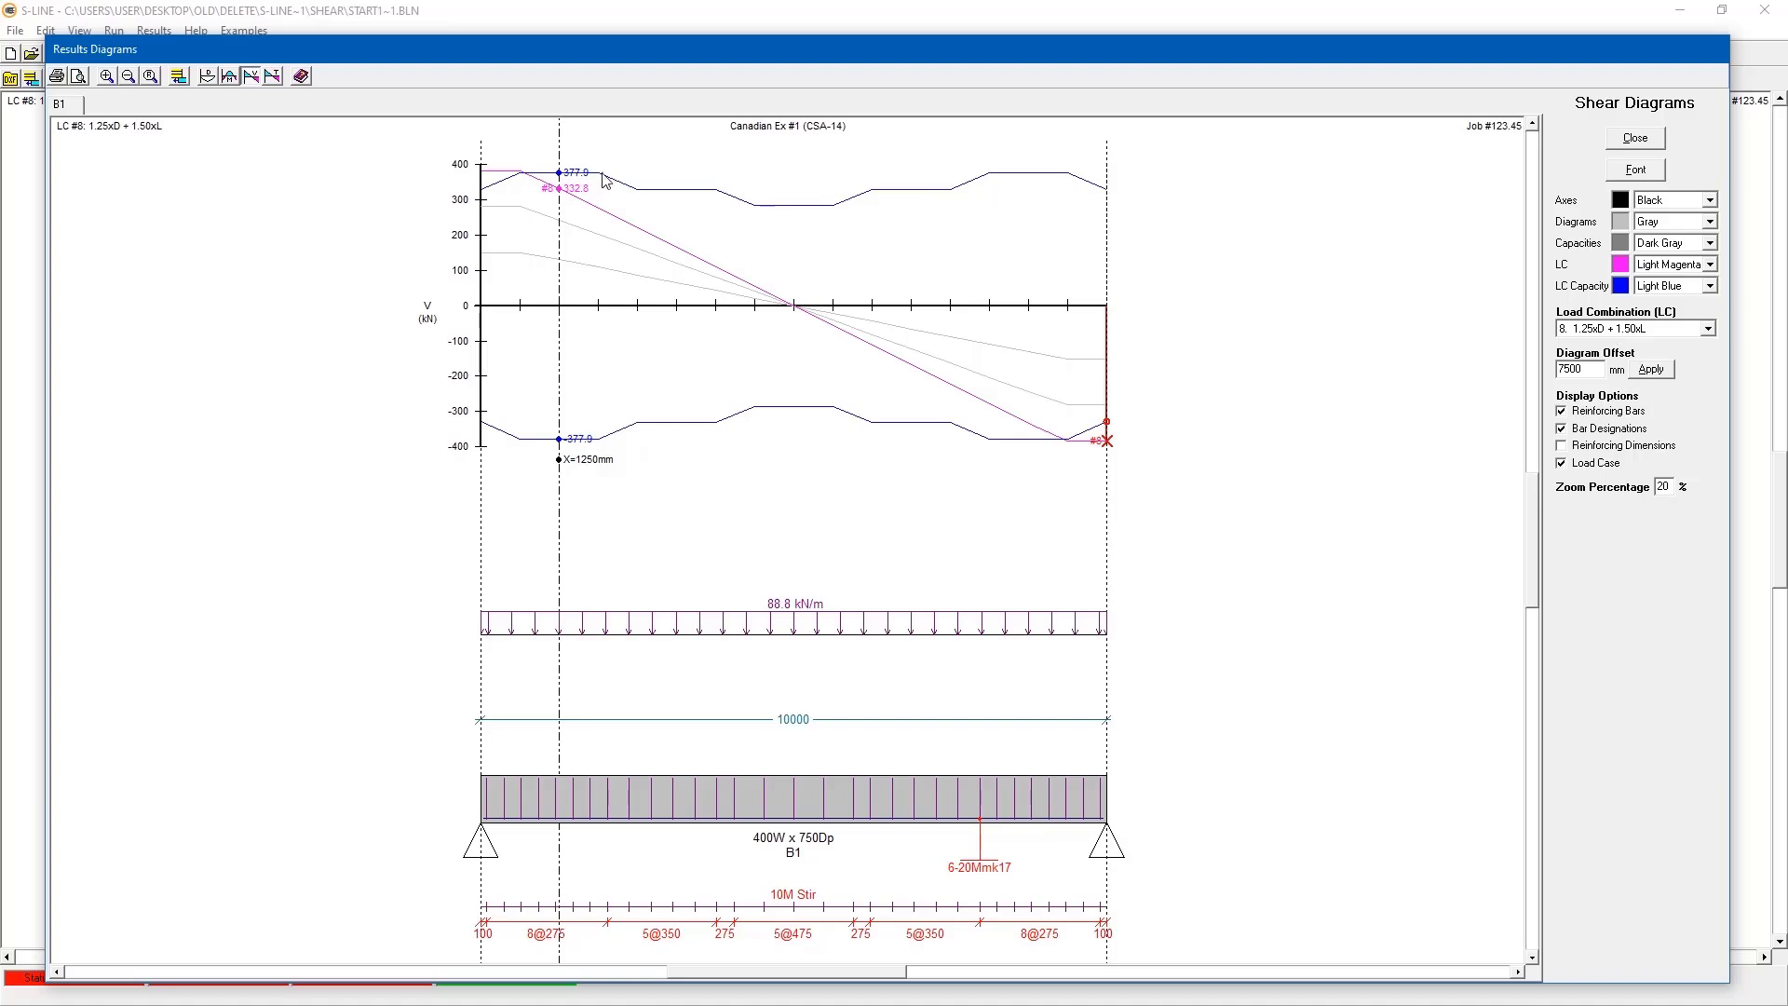
pyautogui.click(518, 139)
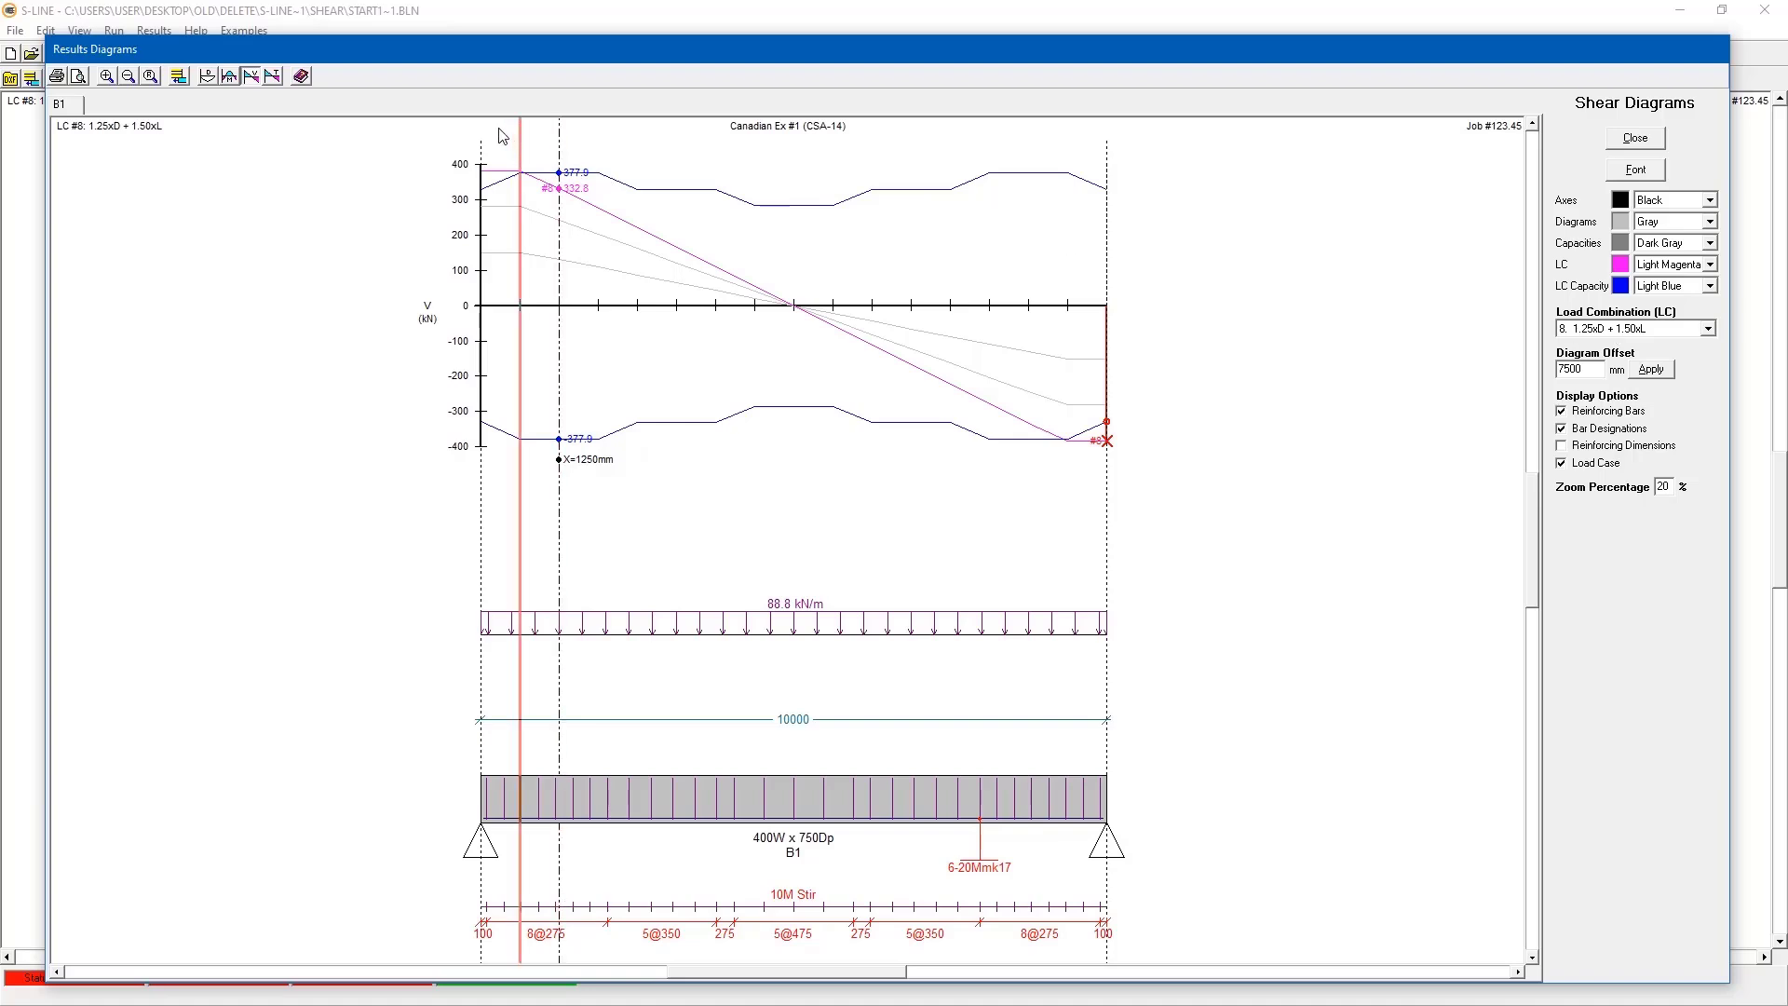
pyautogui.click(503, 138)
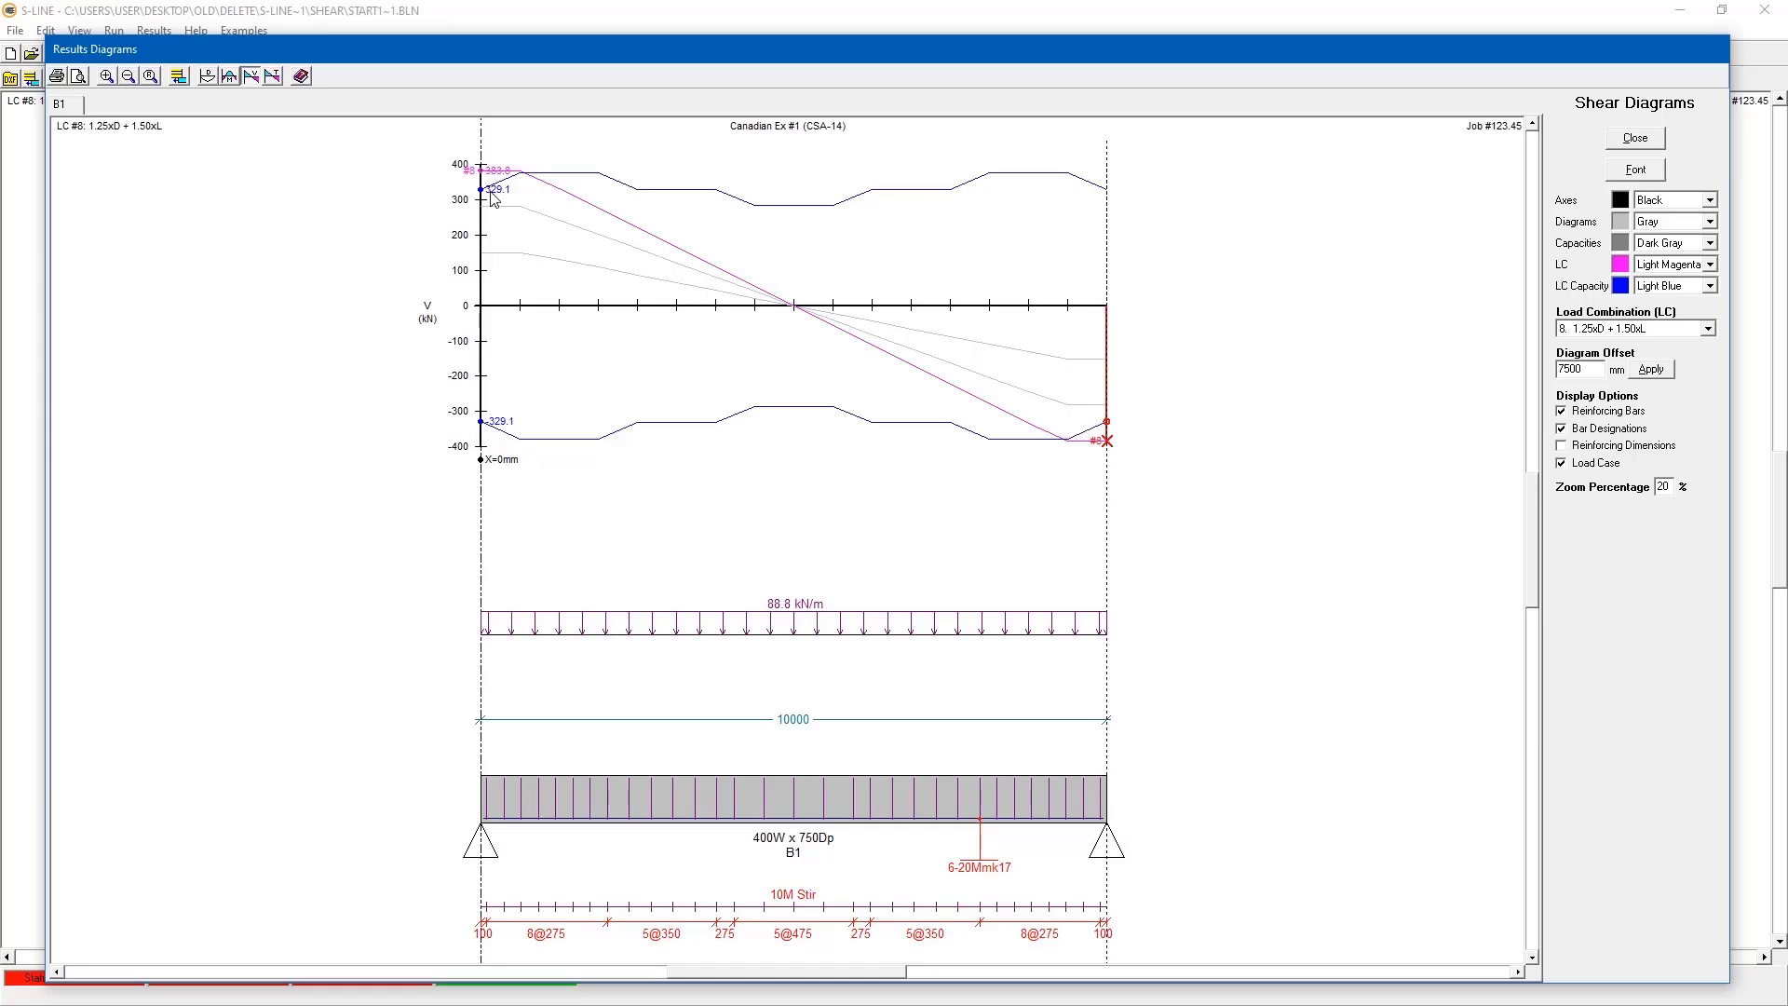
pyautogui.click(1636, 138)
# - Check the Shear & Torsion section of the results report for member B1, and close the report
pyautogui.click(153, 30)
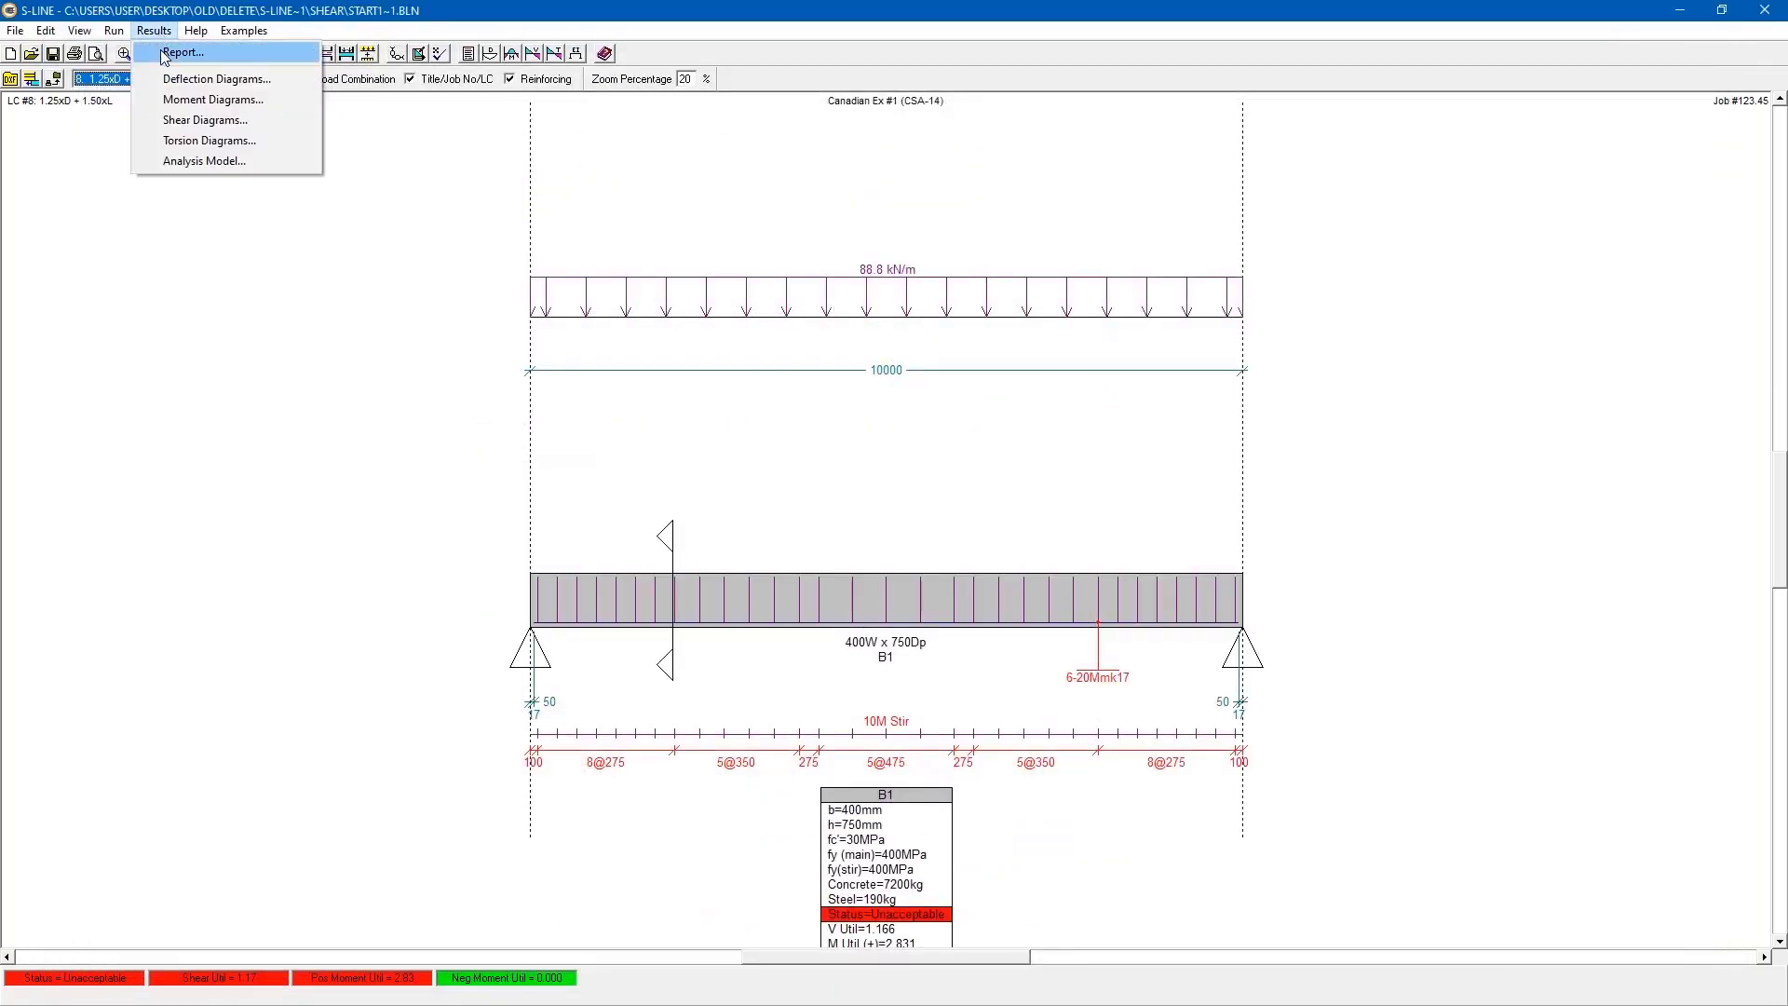
pyautogui.click(74, 28)
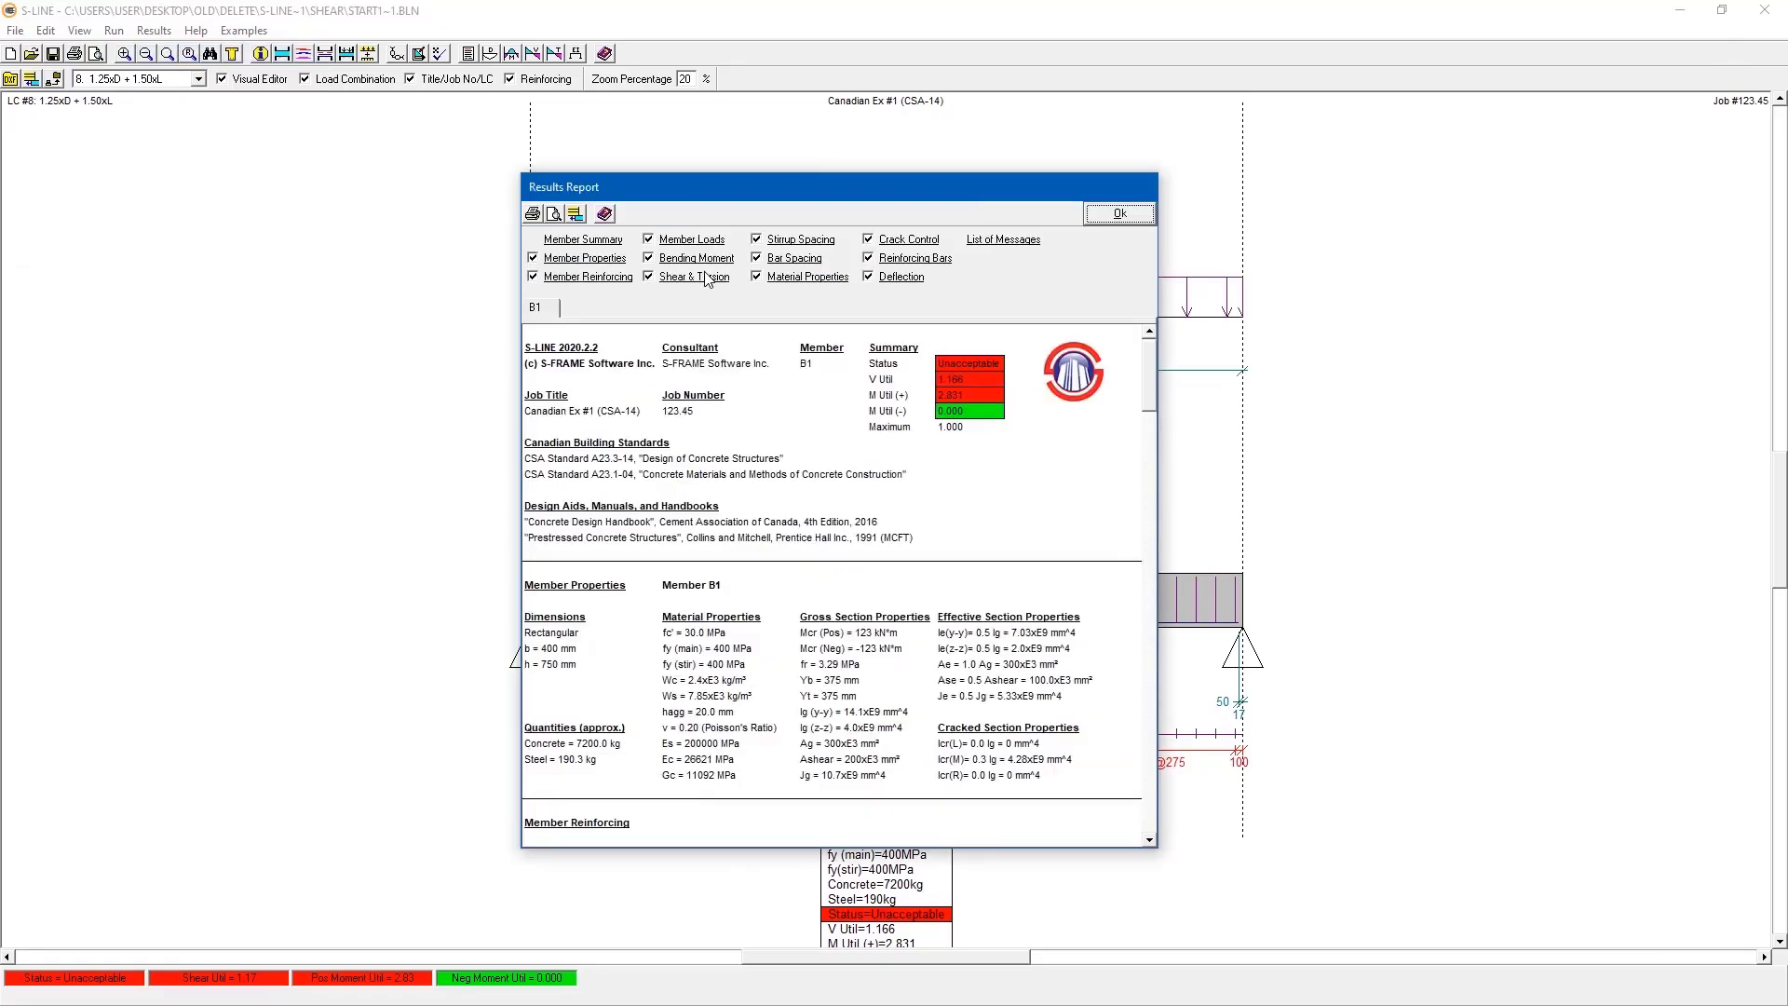
pyautogui.click(709, 280)
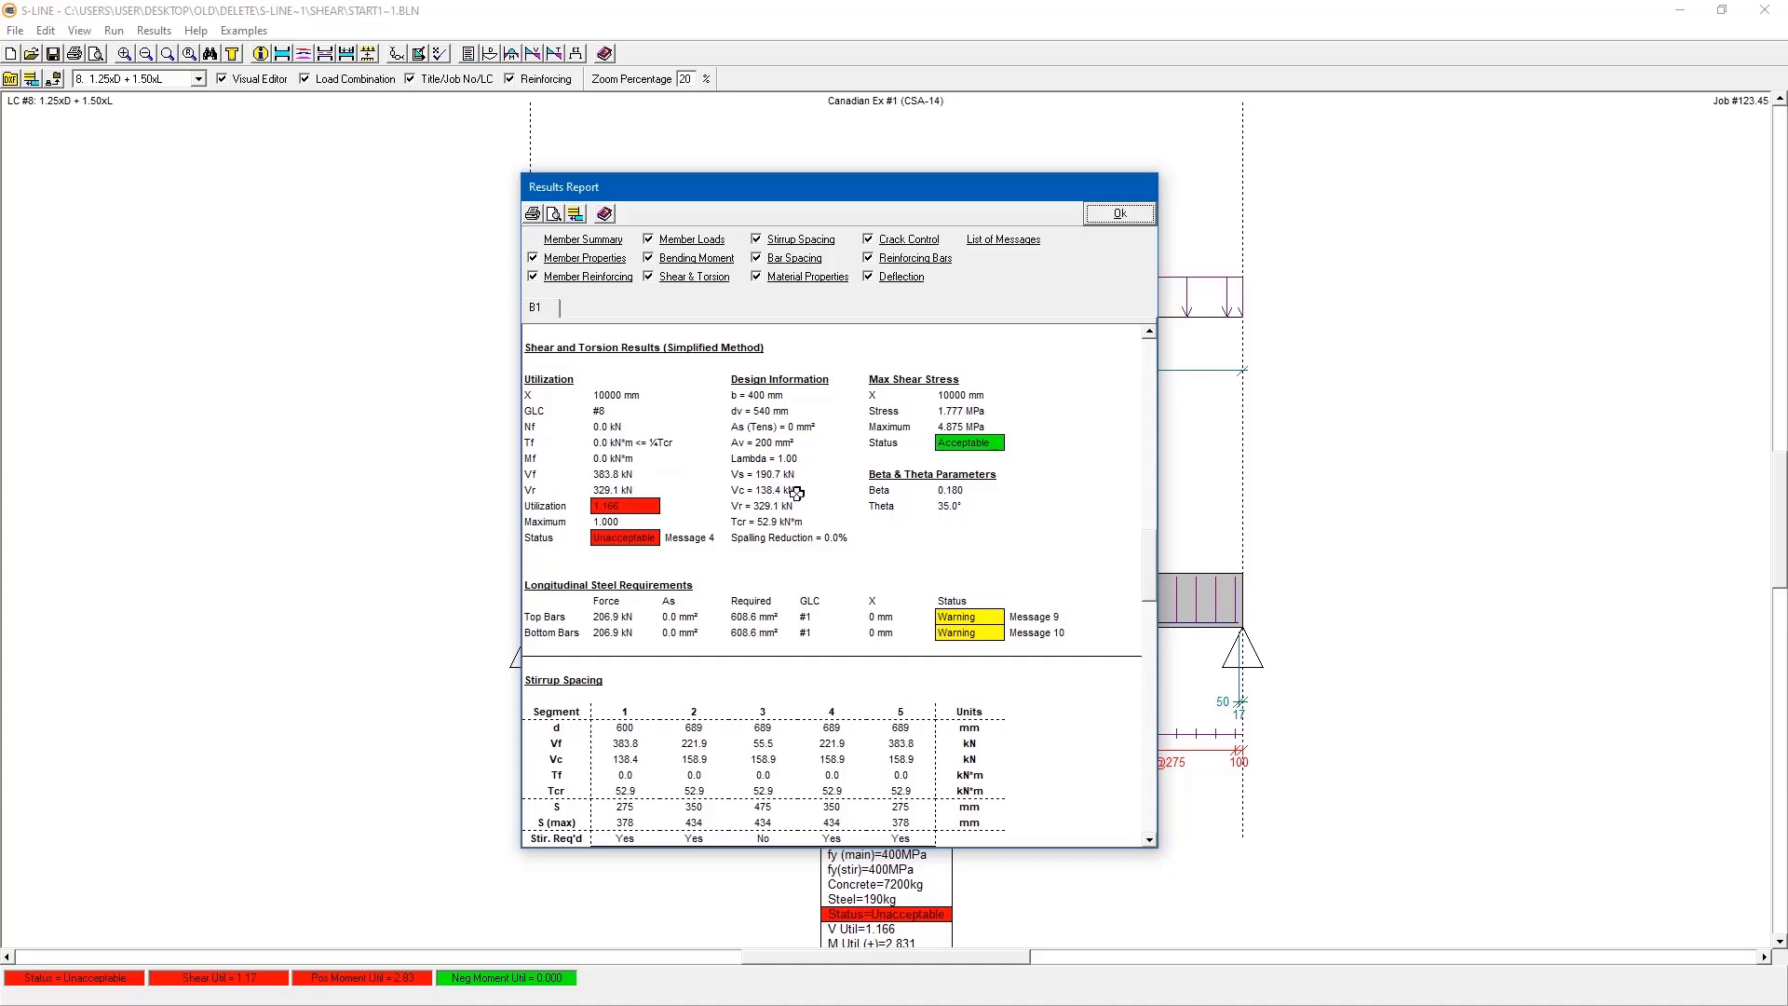
pyautogui.click(1110, 217)
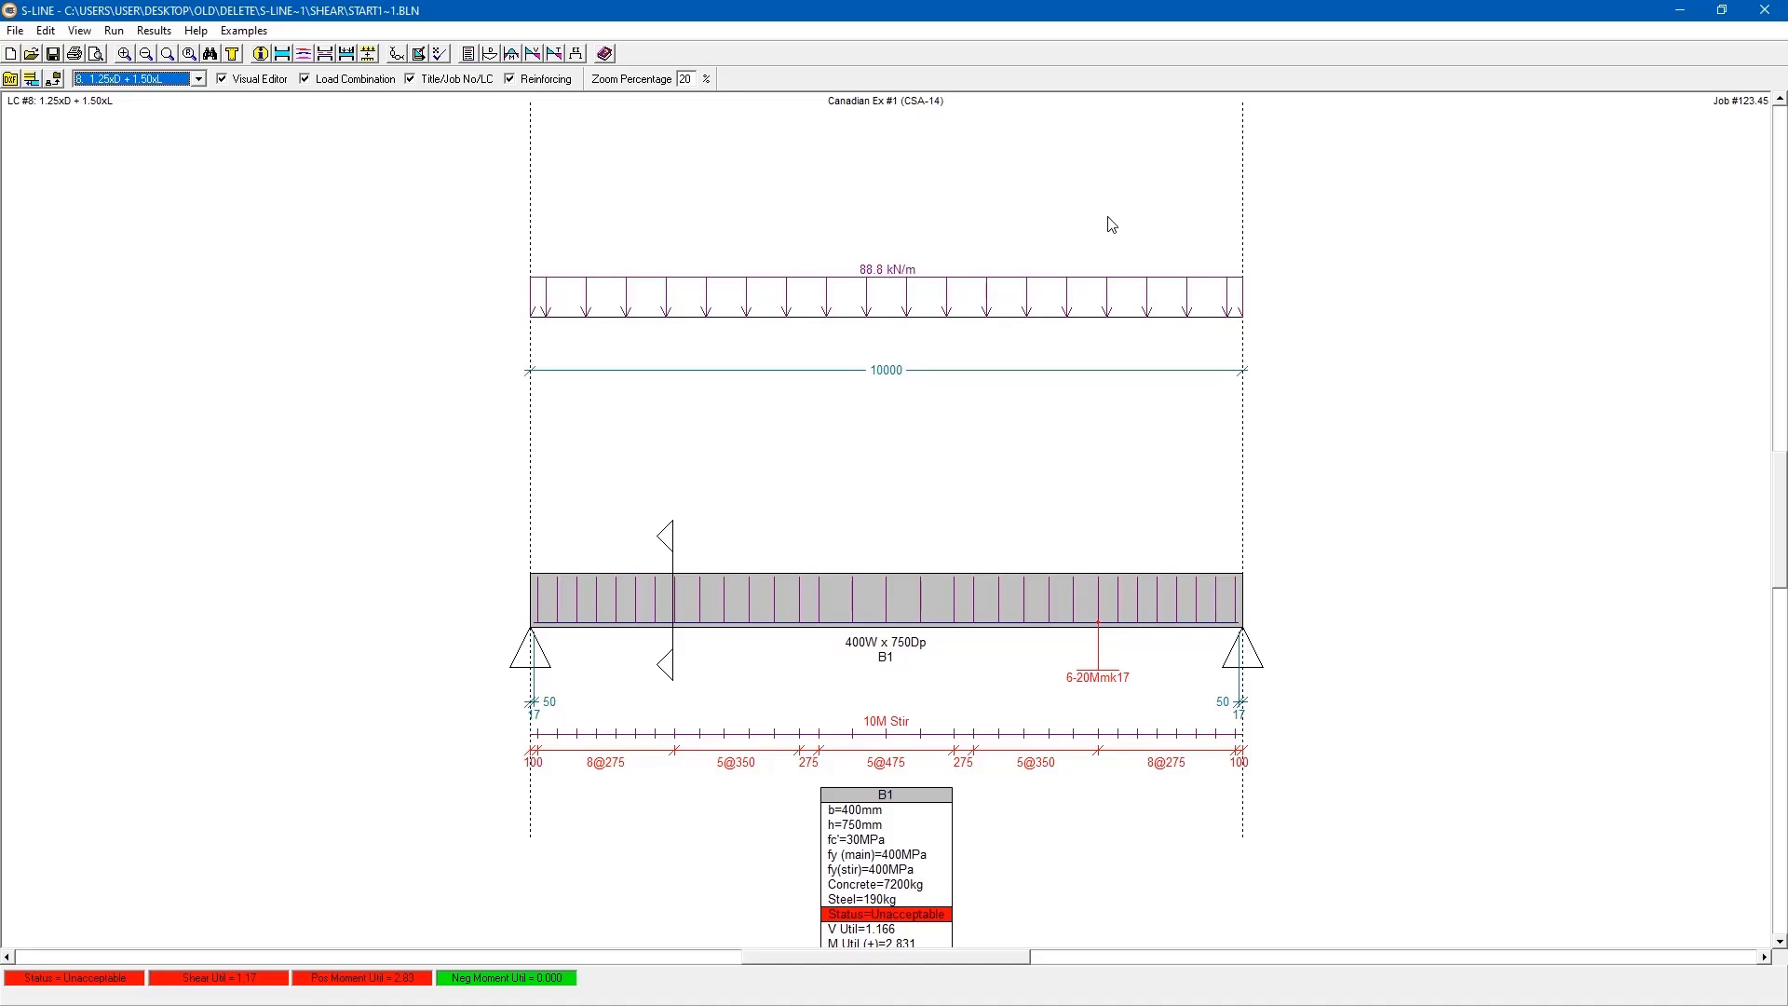
# - In member B1's reinforcing data, set the quantity of stirrup Sets #2 and #4 to 0
pyautogui.click(60, 30)
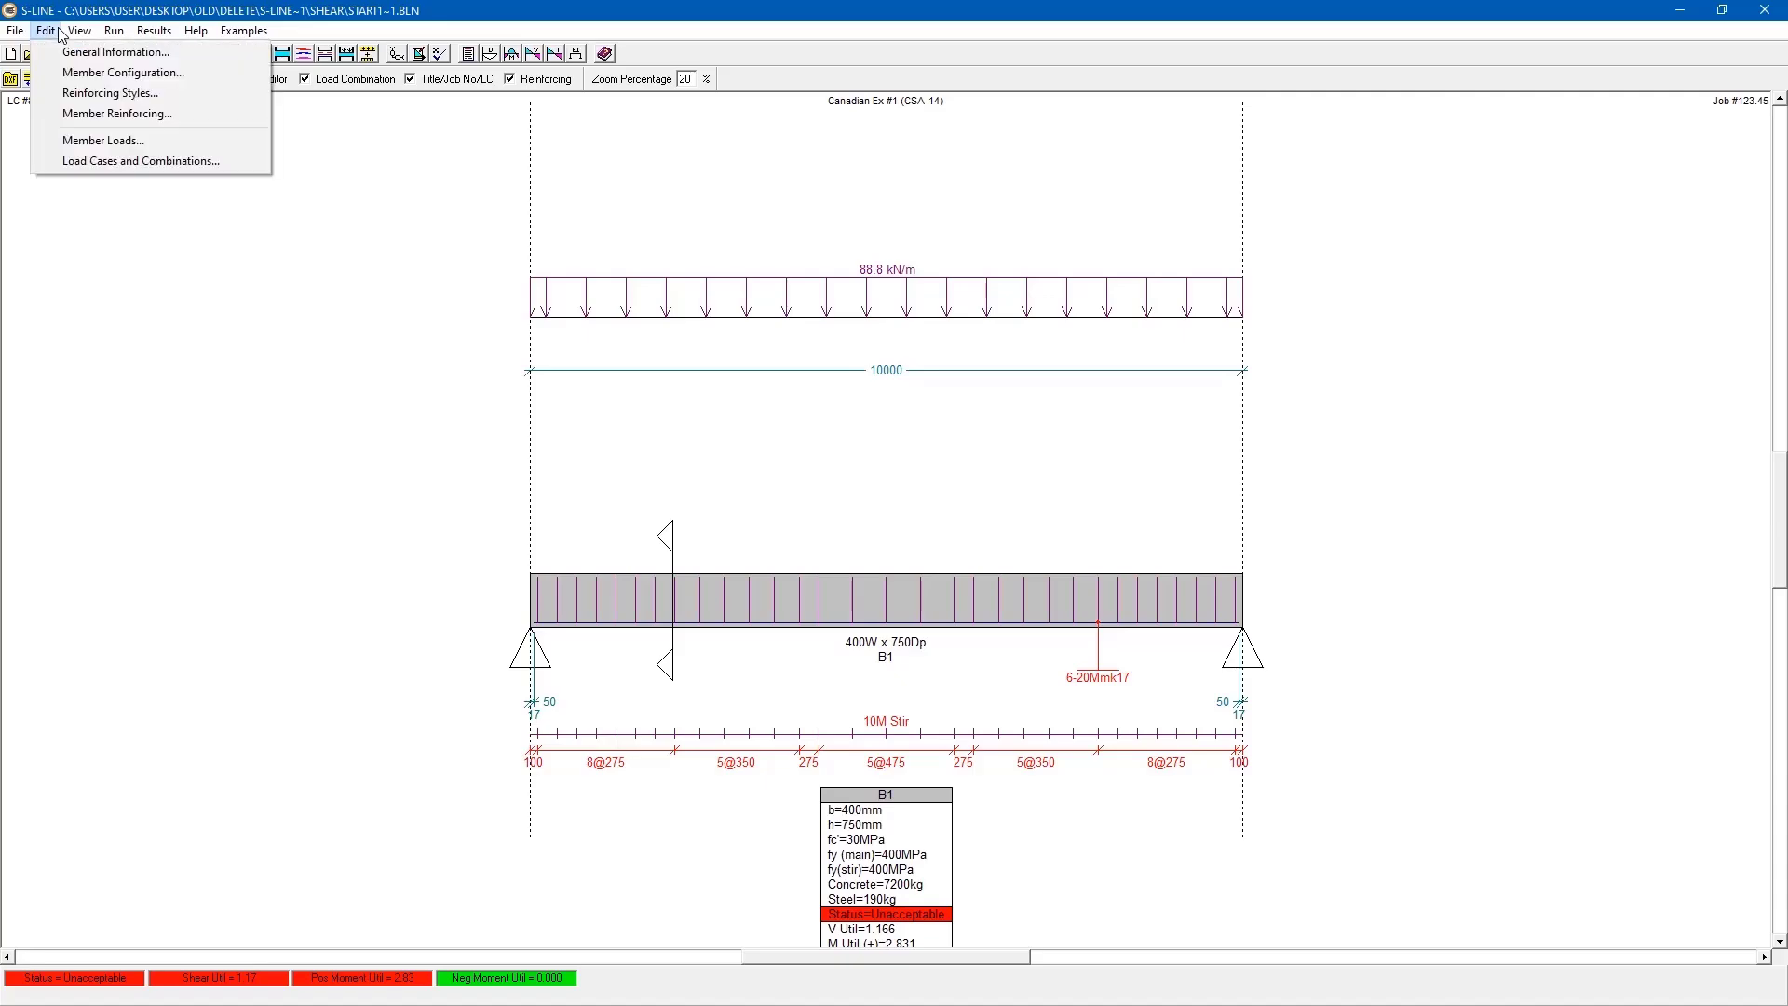
pyautogui.click(84, 115)
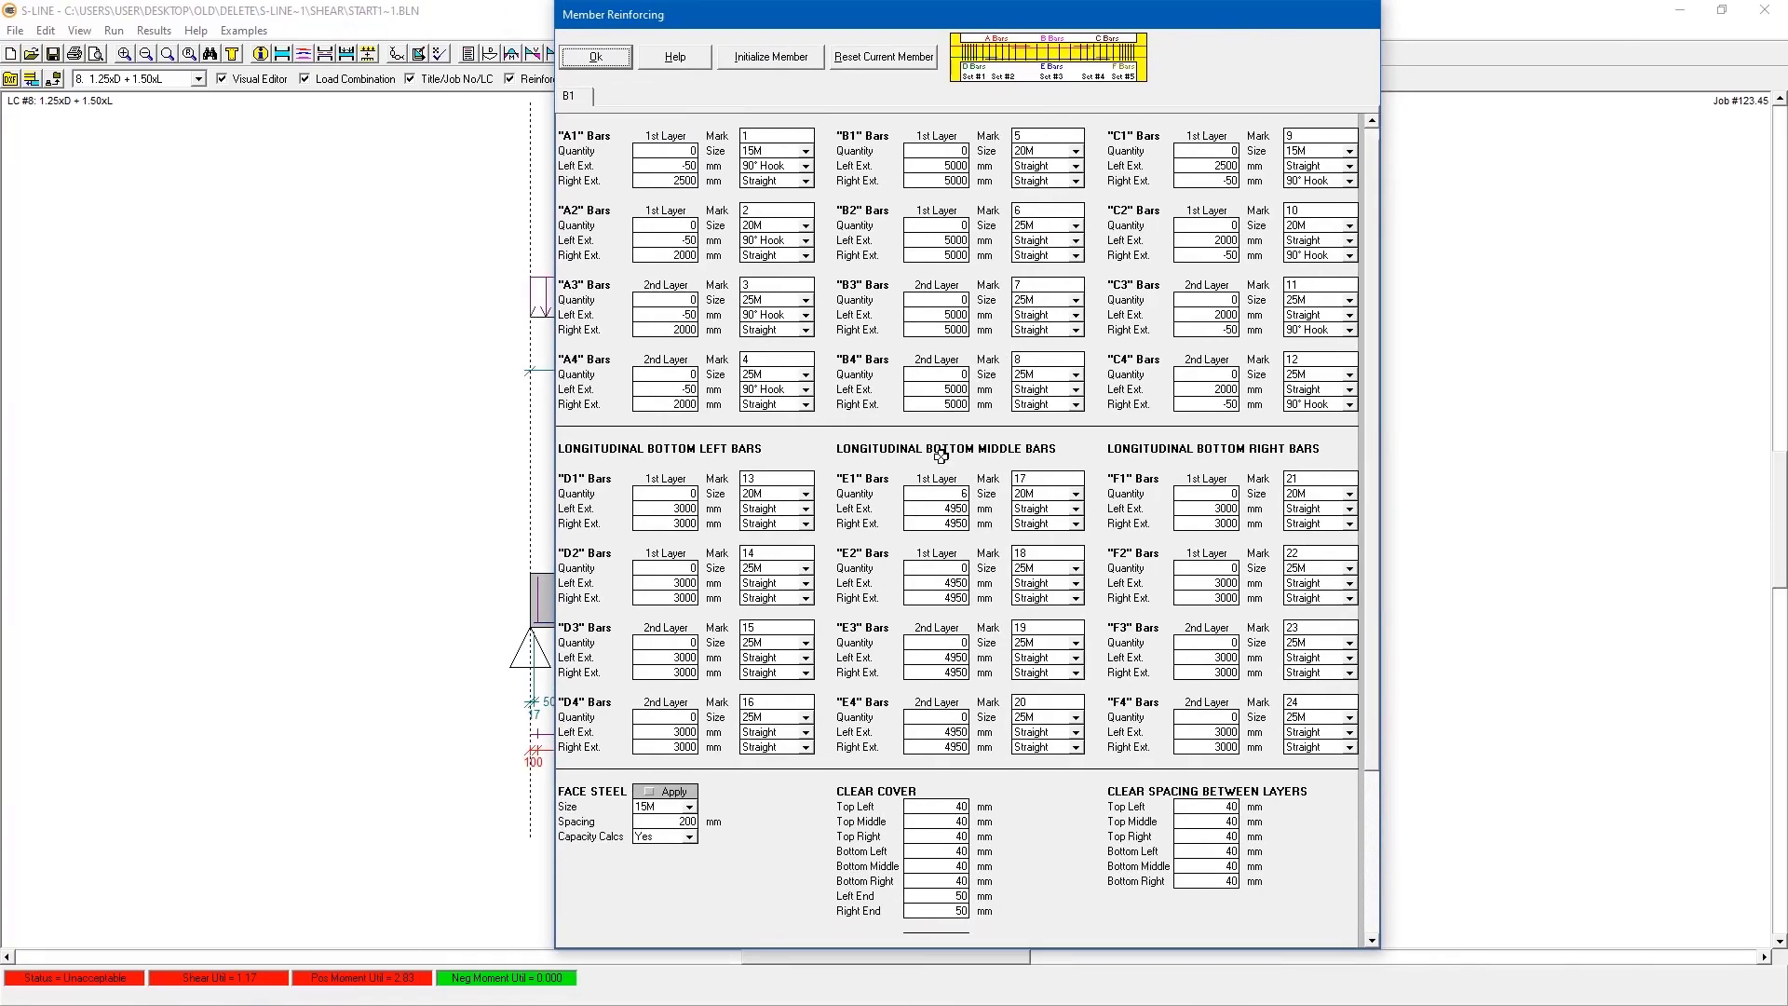
pyautogui.scroll(-3, 940, 457)
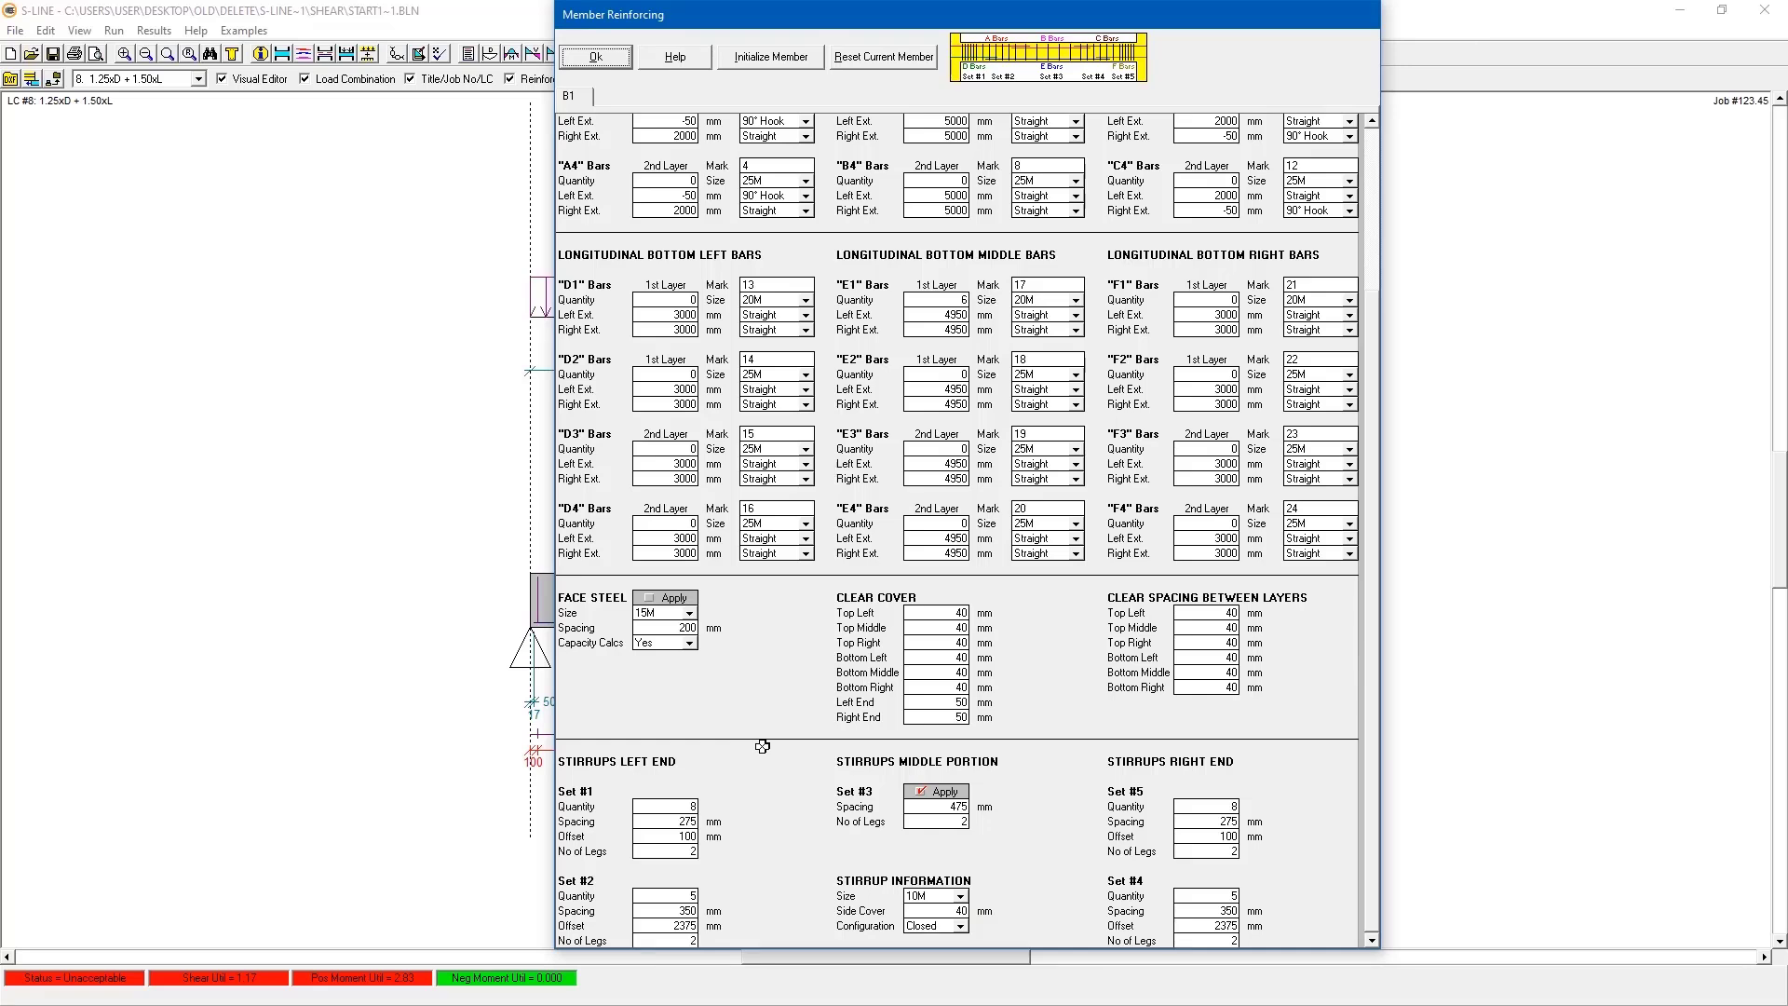
pyautogui.click(672, 899)
pyautogui.write('0')
pyautogui.click(1209, 896)
pyautogui.write('0')
# - Set the stirrup spacing to 200 mm for end Sets #1 and #5 and 375 mm for middle Set #3, and accept the reinforcing
pyautogui.write('20')
pyautogui.doubleClick(1231, 820)
pyautogui.write('2')
pyautogui.doubleClick(959, 808)
pyautogui.write('375')
pyautogui.click(593, 58)
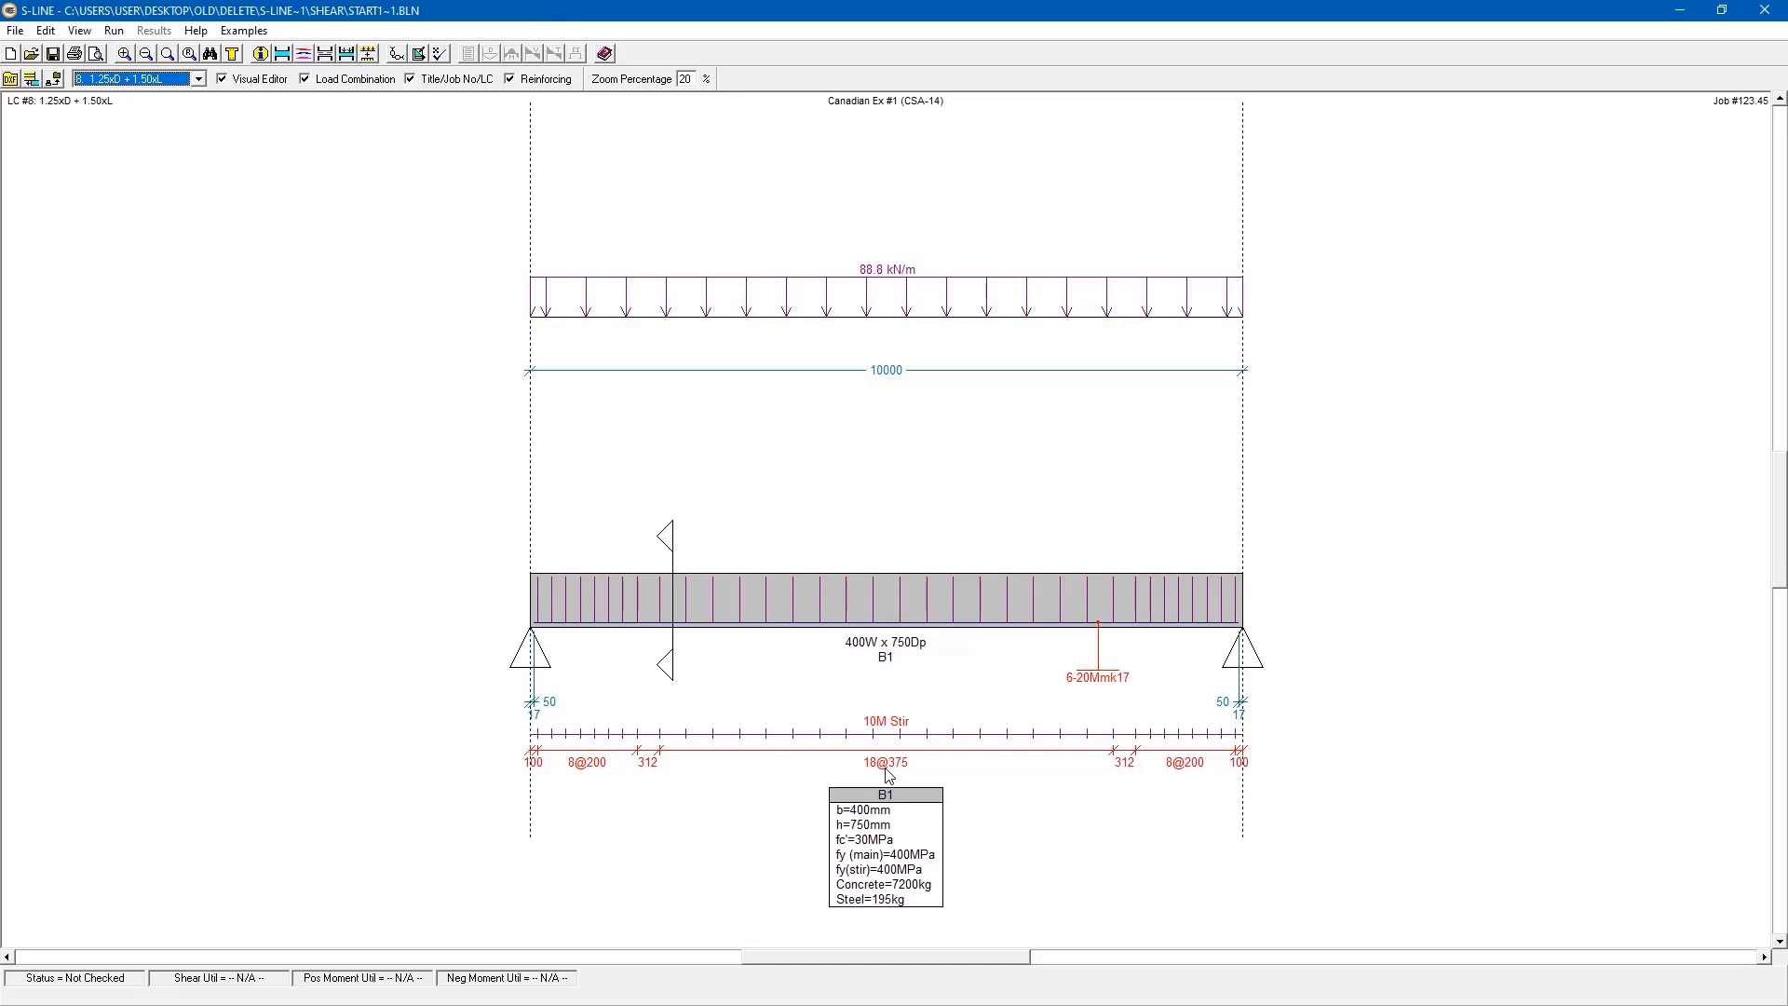
# - Rerun the Analyze / Code Check and regenerate the deflection, moment, shear and torsion diagrams
pyautogui.click(114, 31)
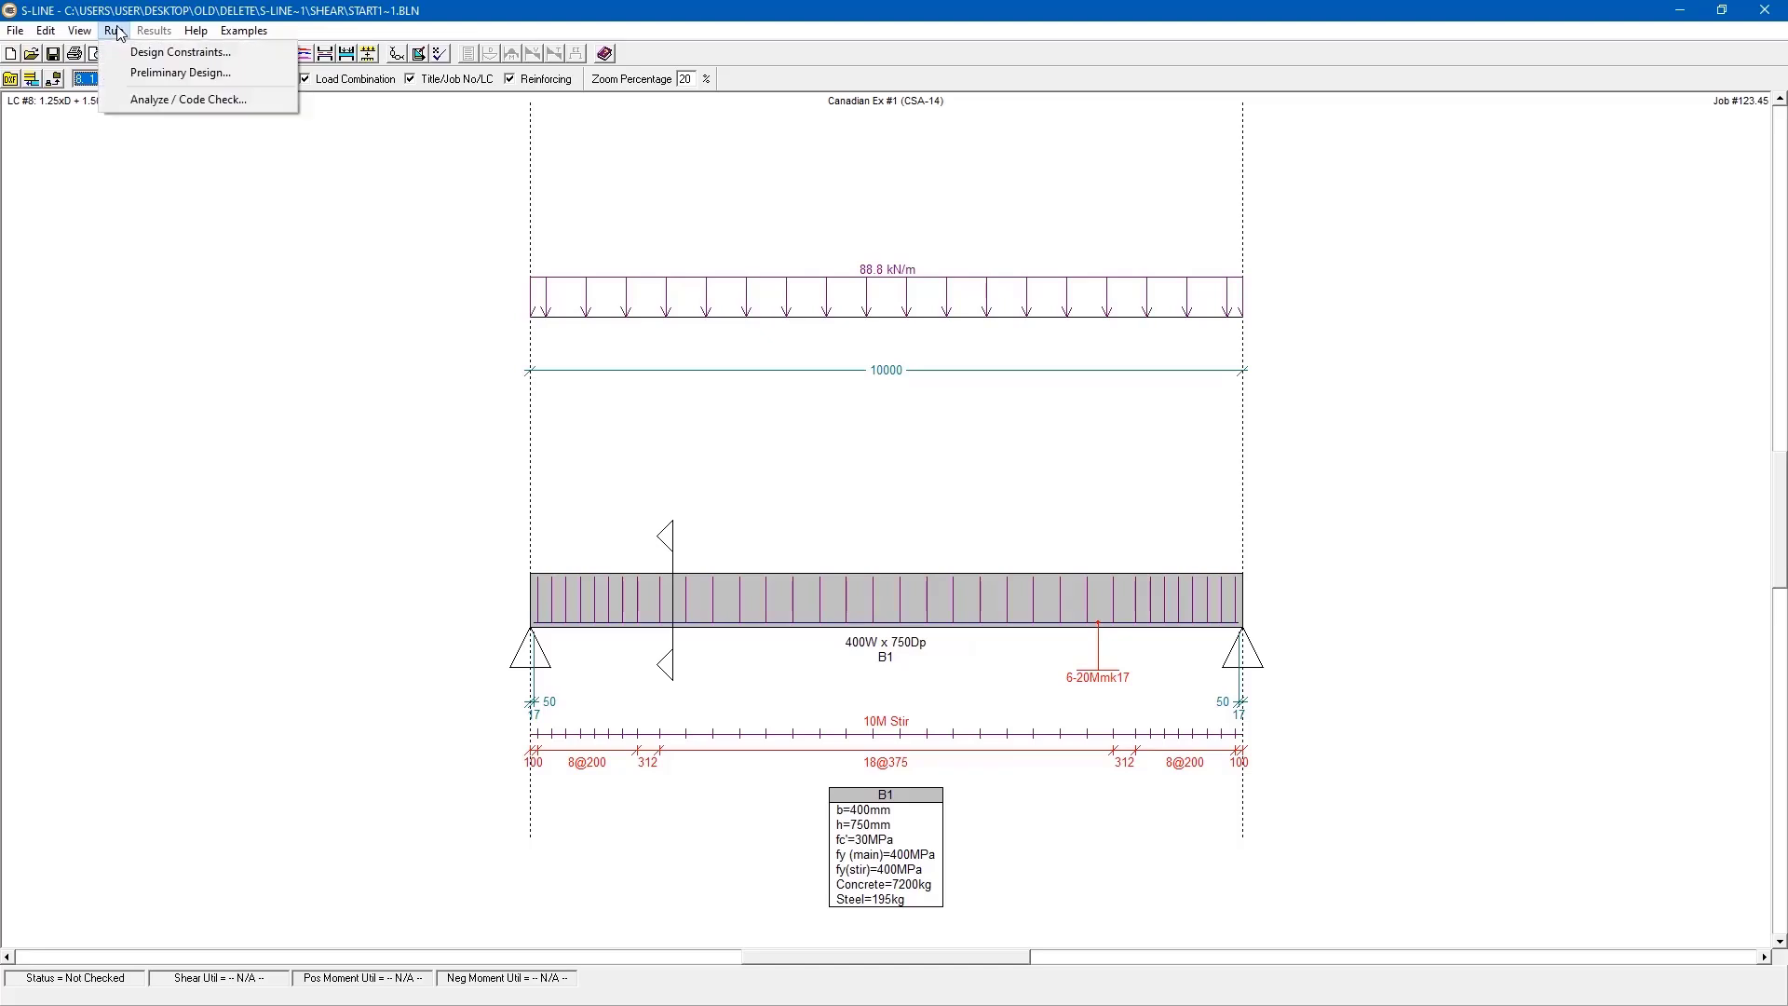
pyautogui.click(164, 100)
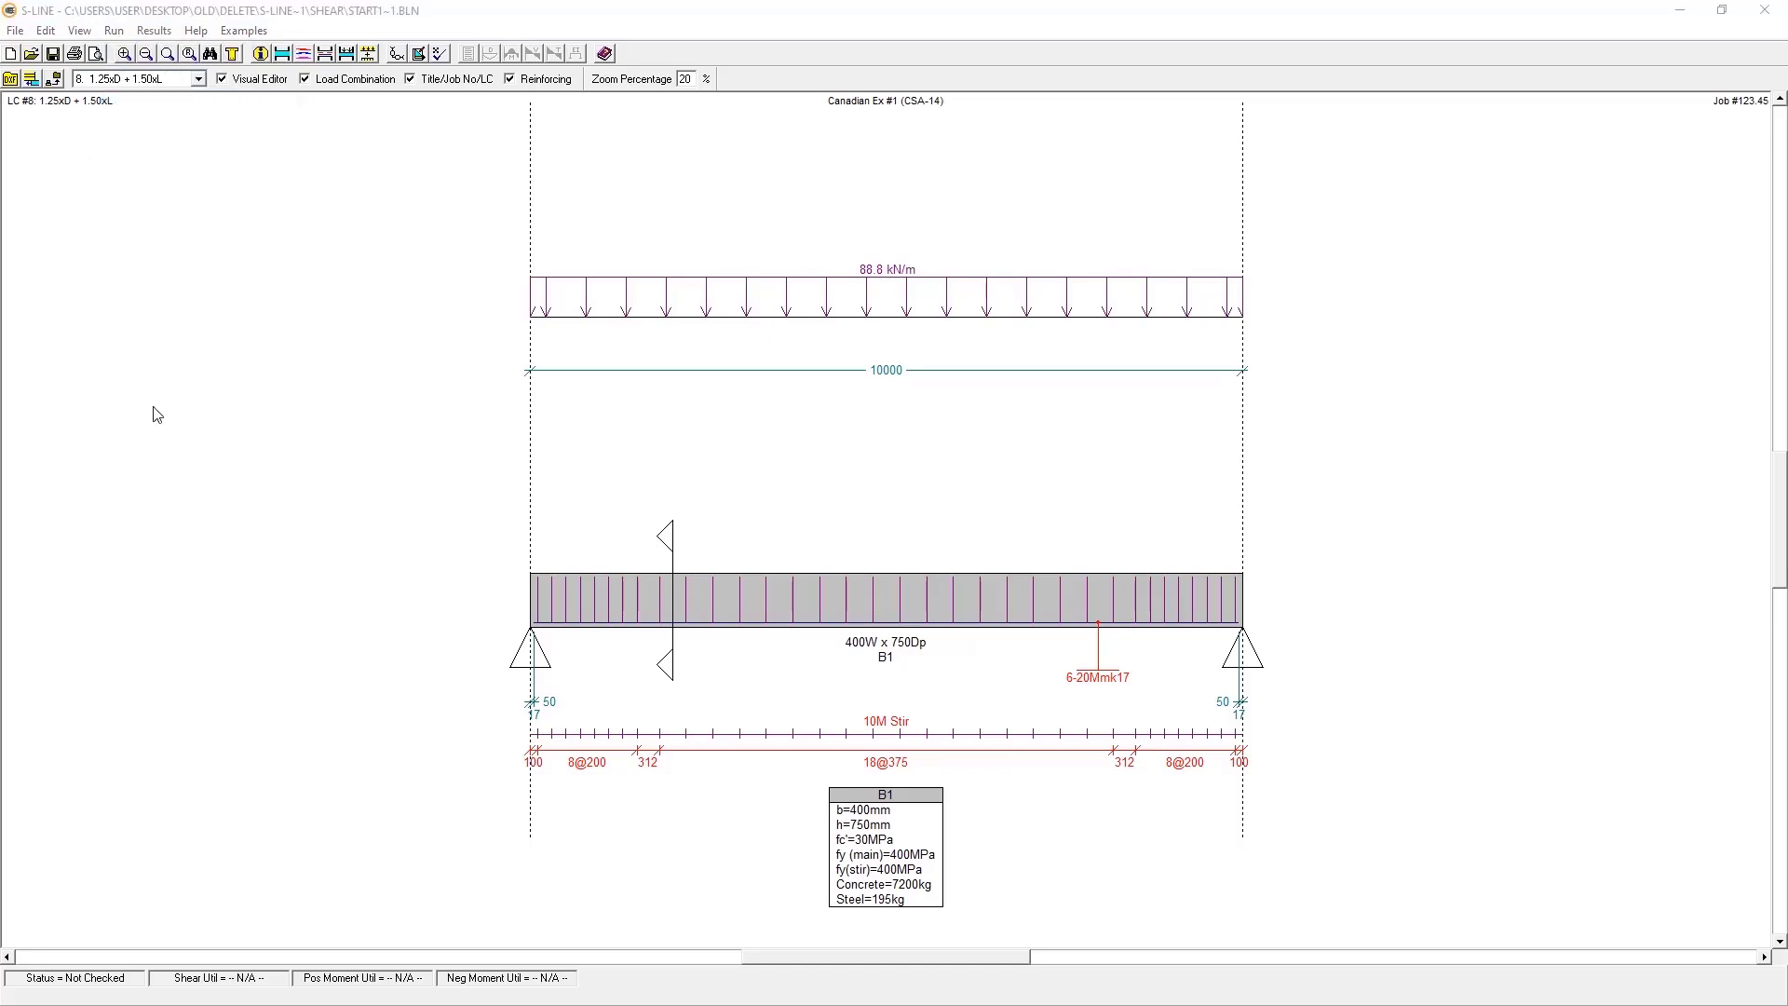
pyautogui.click(868, 426)
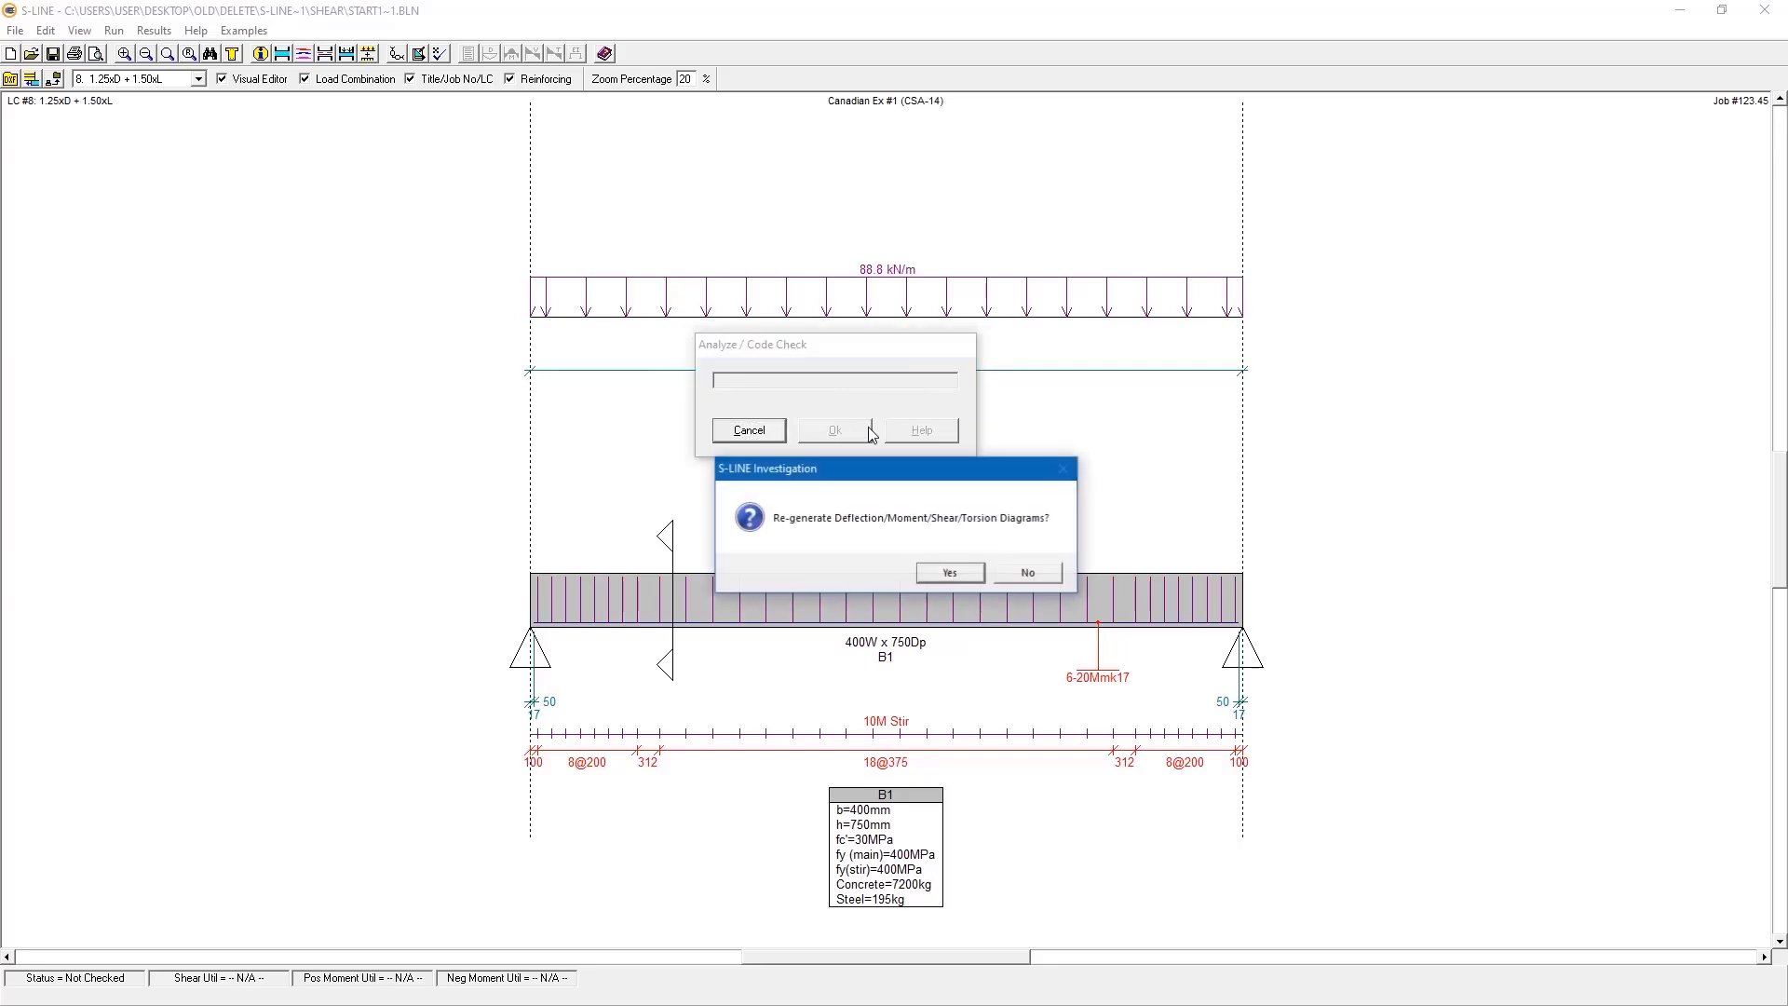
pyautogui.click(950, 573)
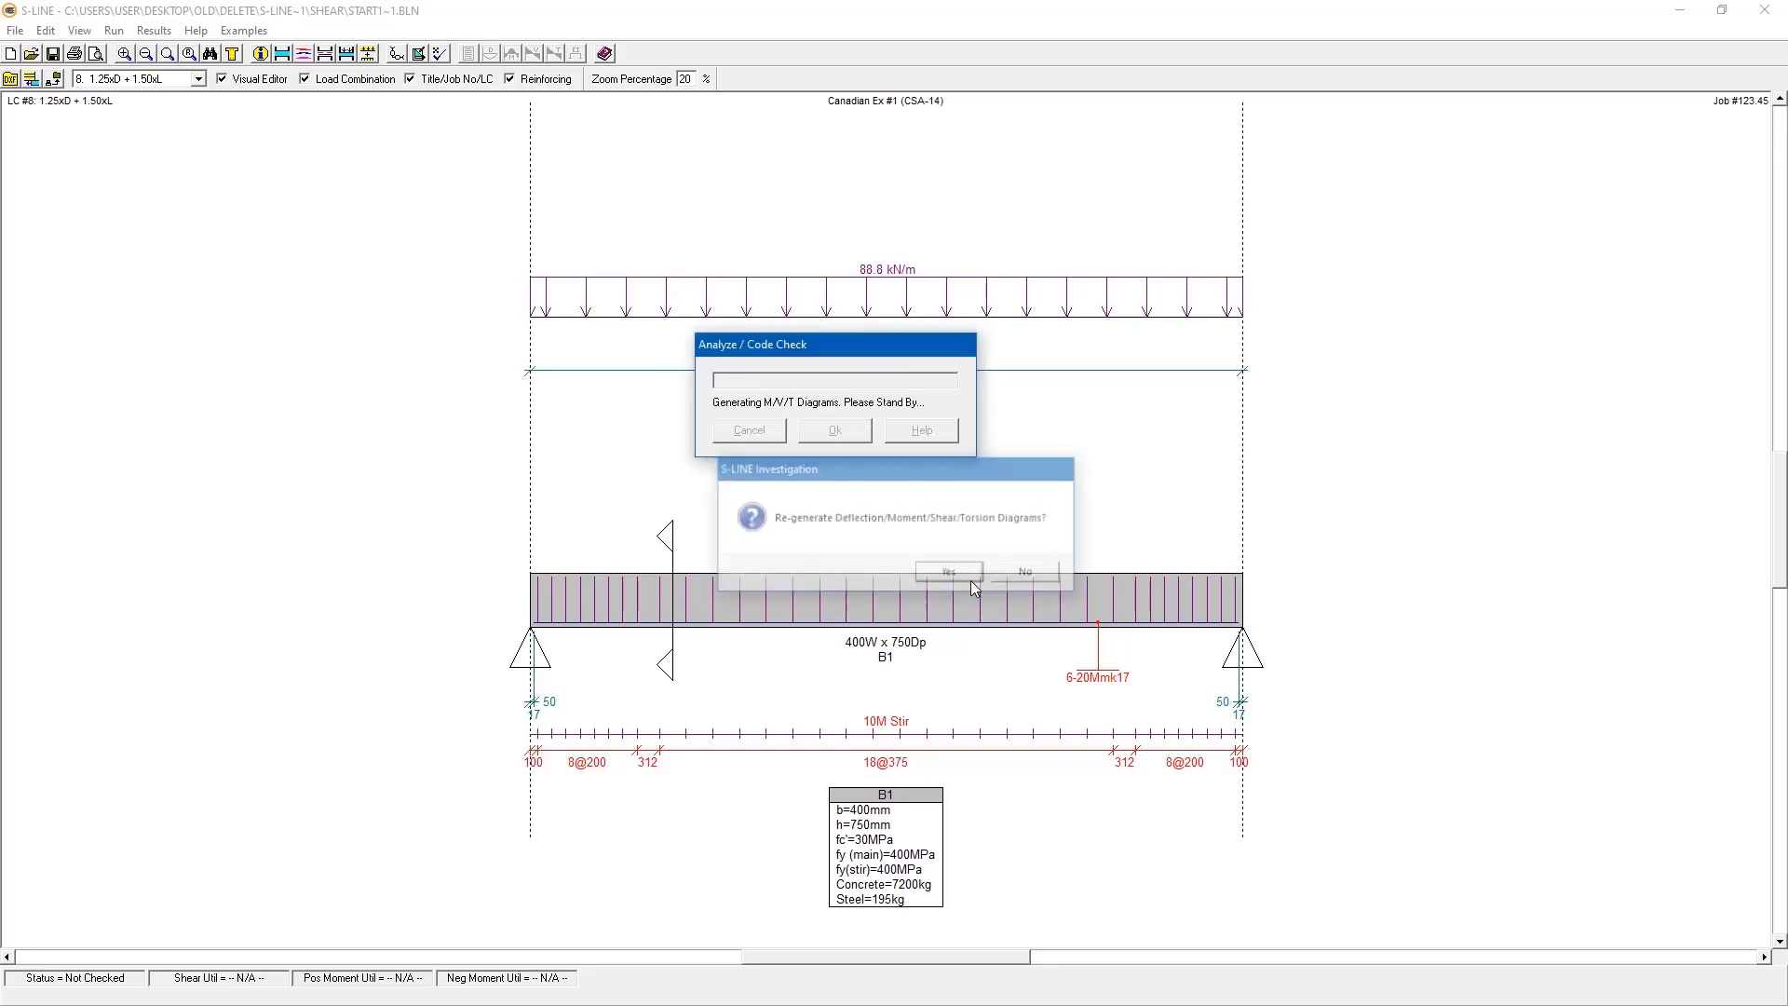
pyautogui.click(846, 439)
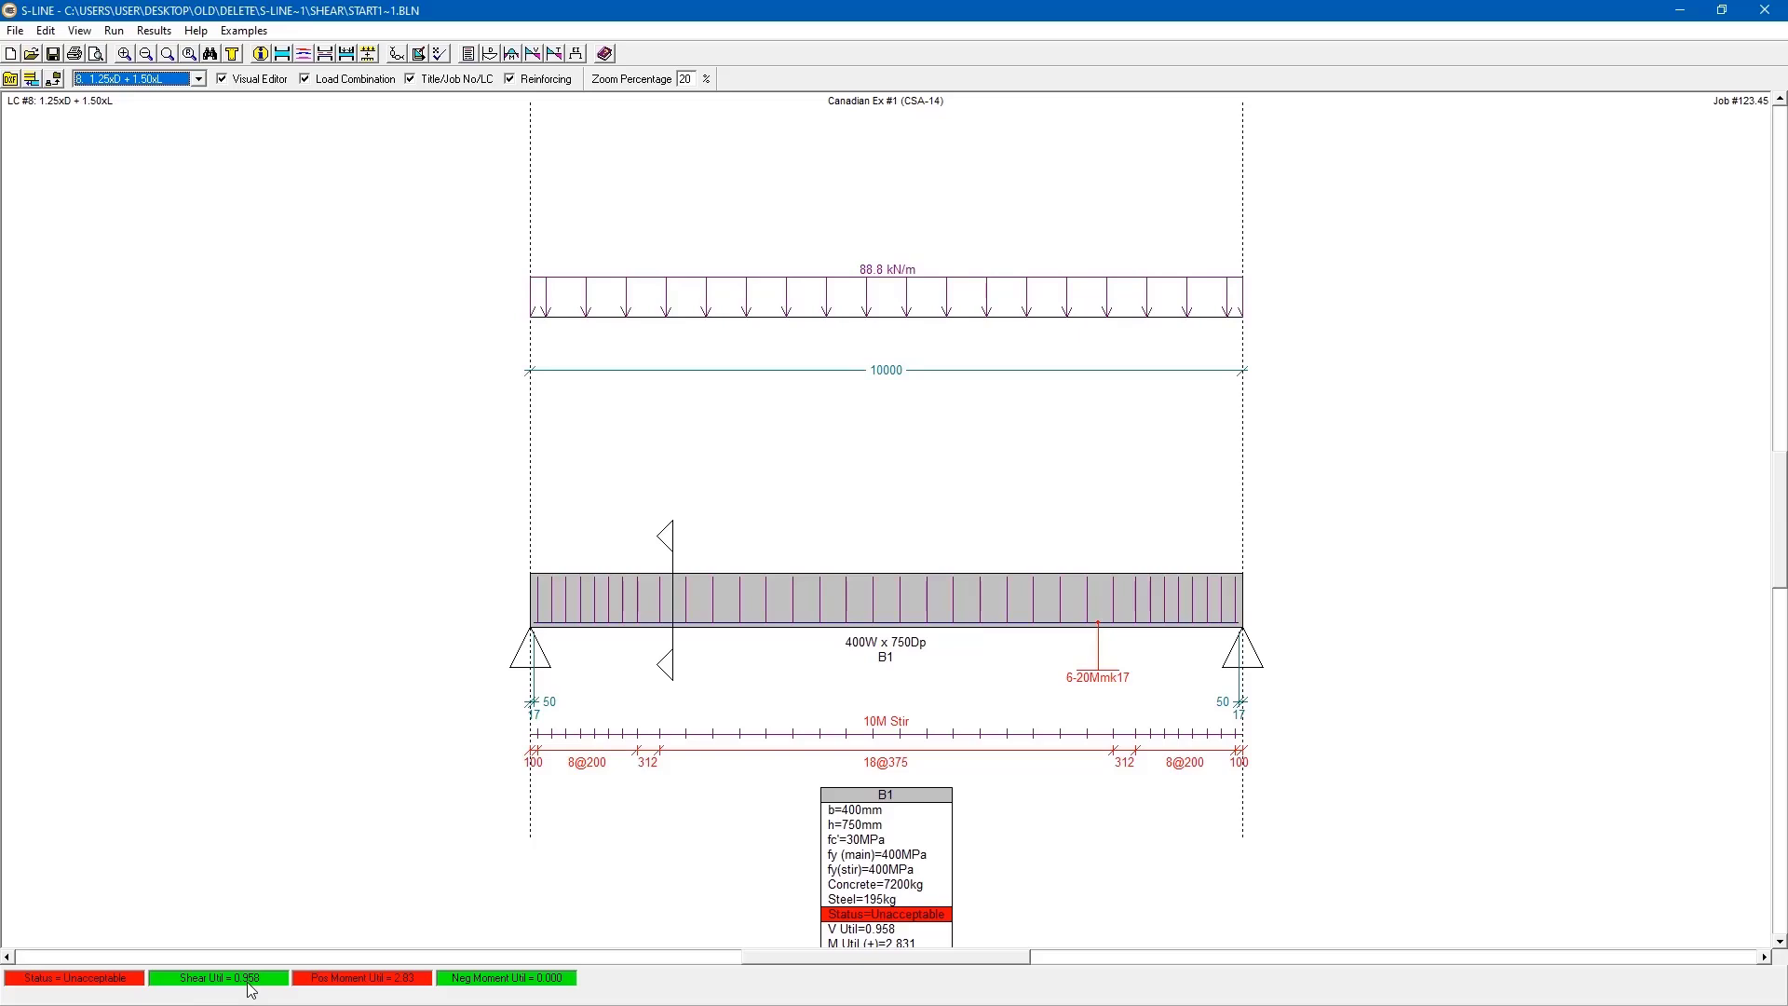
# - Examine the updated shear diagrams, comparing demand and capacity at X=625 mm and X=3750 mm, and close them
pyautogui.click(153, 31)
pyautogui.click(214, 121)
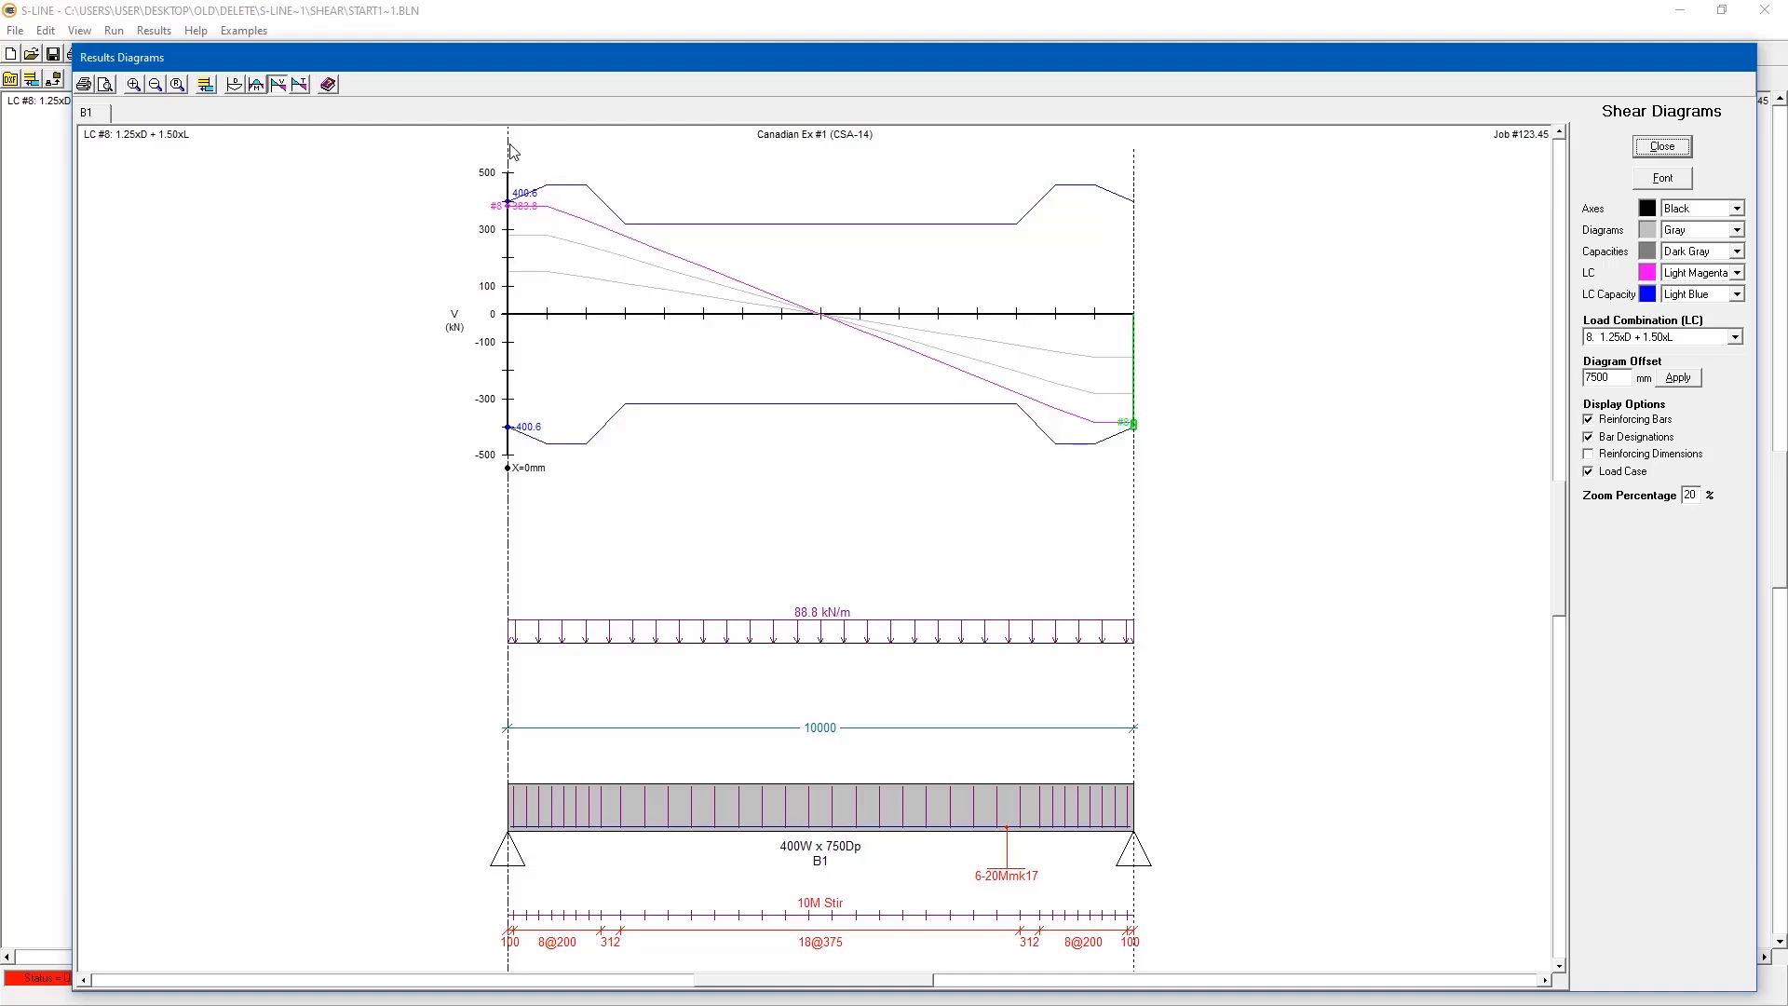
pyautogui.moveTo(511, 152); pyautogui.dragTo(549, 158)
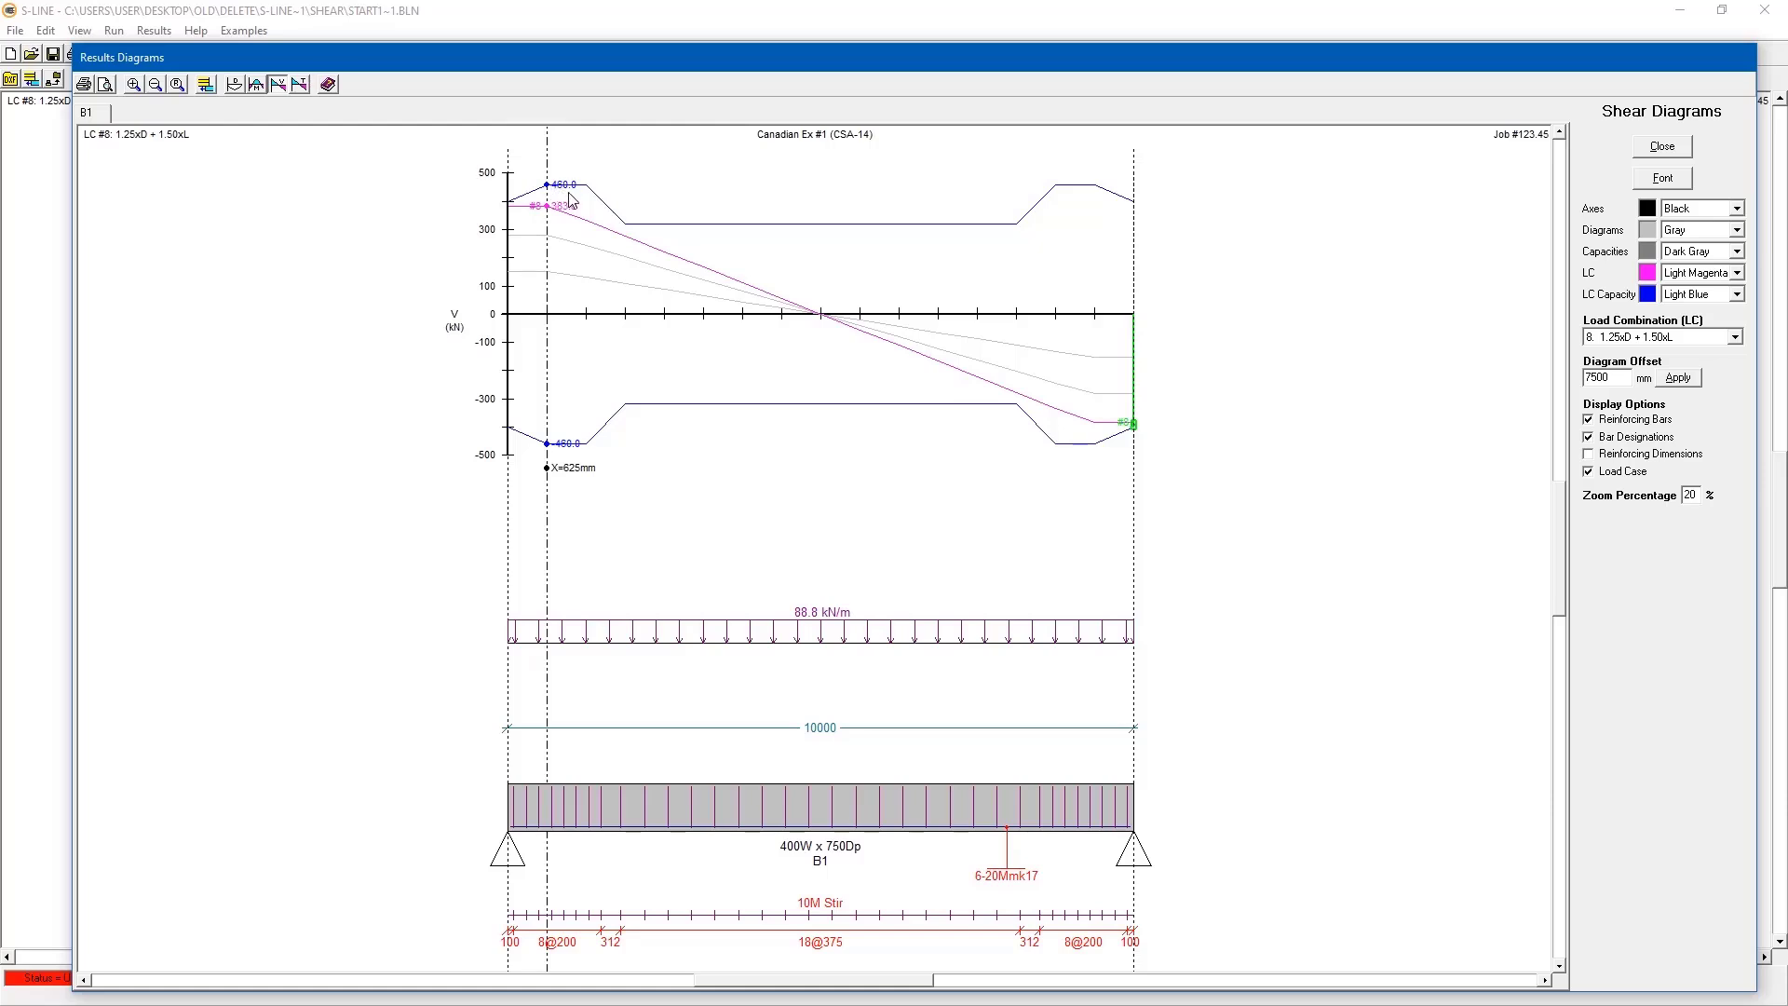
pyautogui.moveTo(563, 168); pyautogui.dragTo(742, 169)
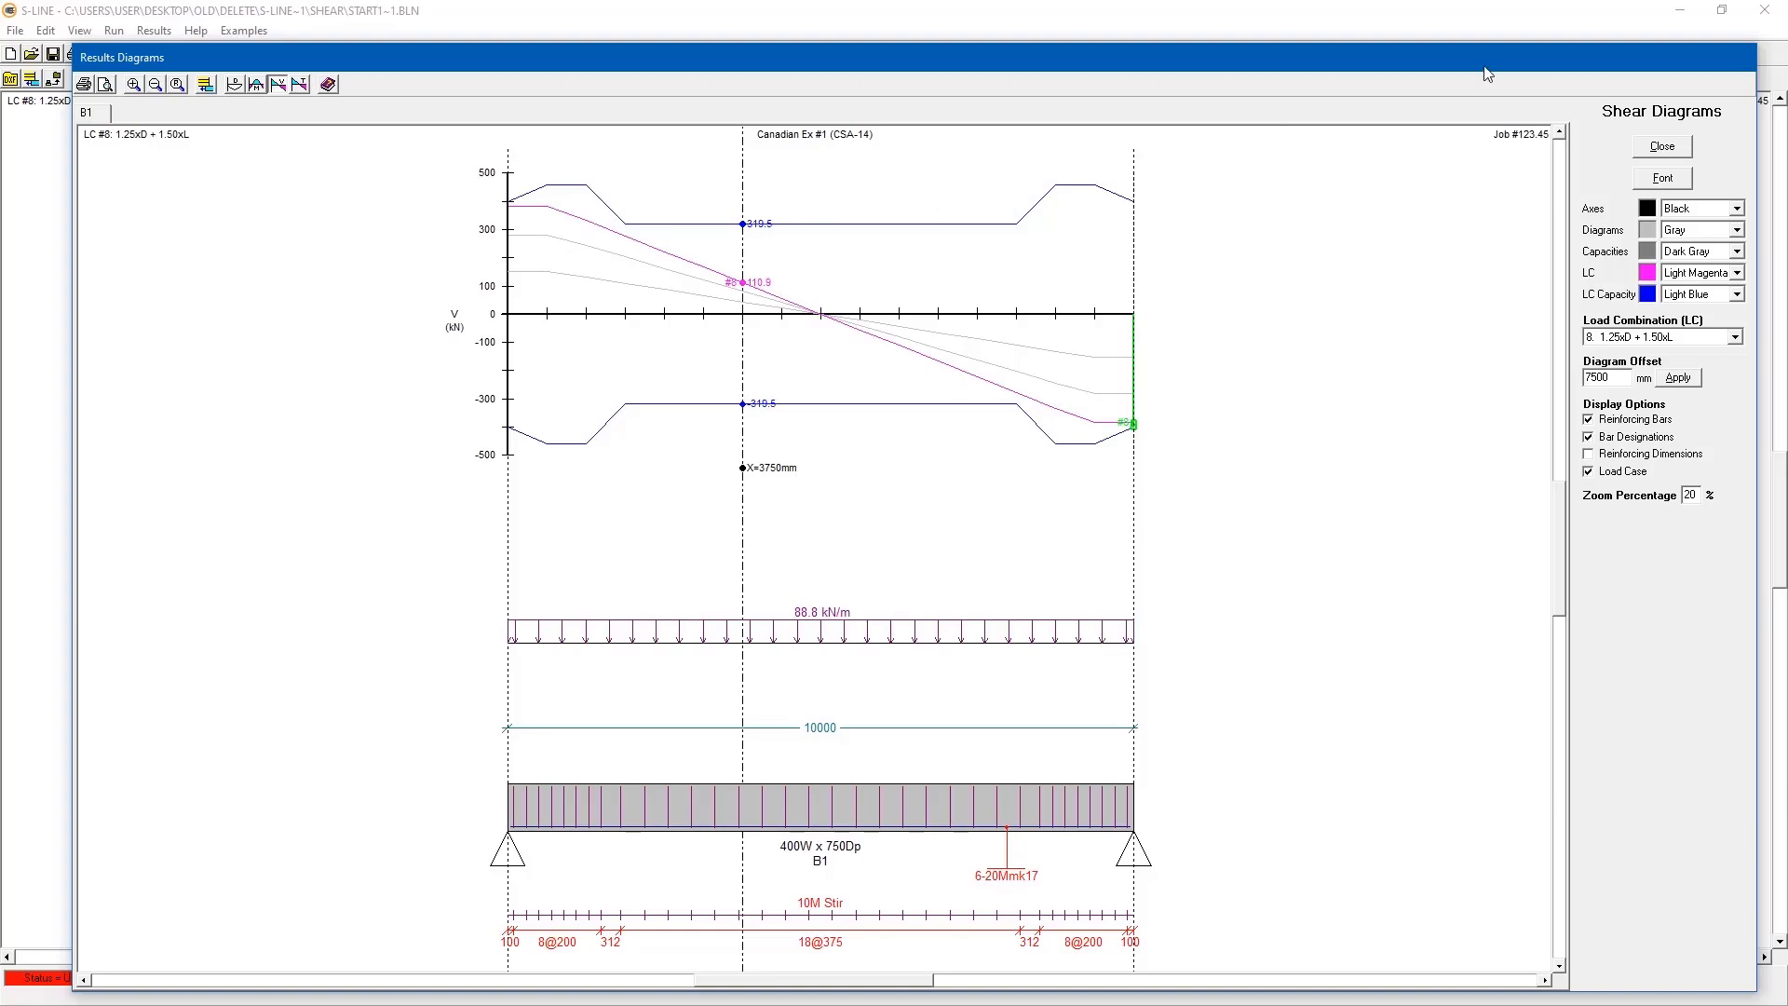
pyautogui.click(1662, 146)
# - Check the Shear & Torsion results in the report for the revised stirrup layout, and close the report
pyautogui.click(154, 31)
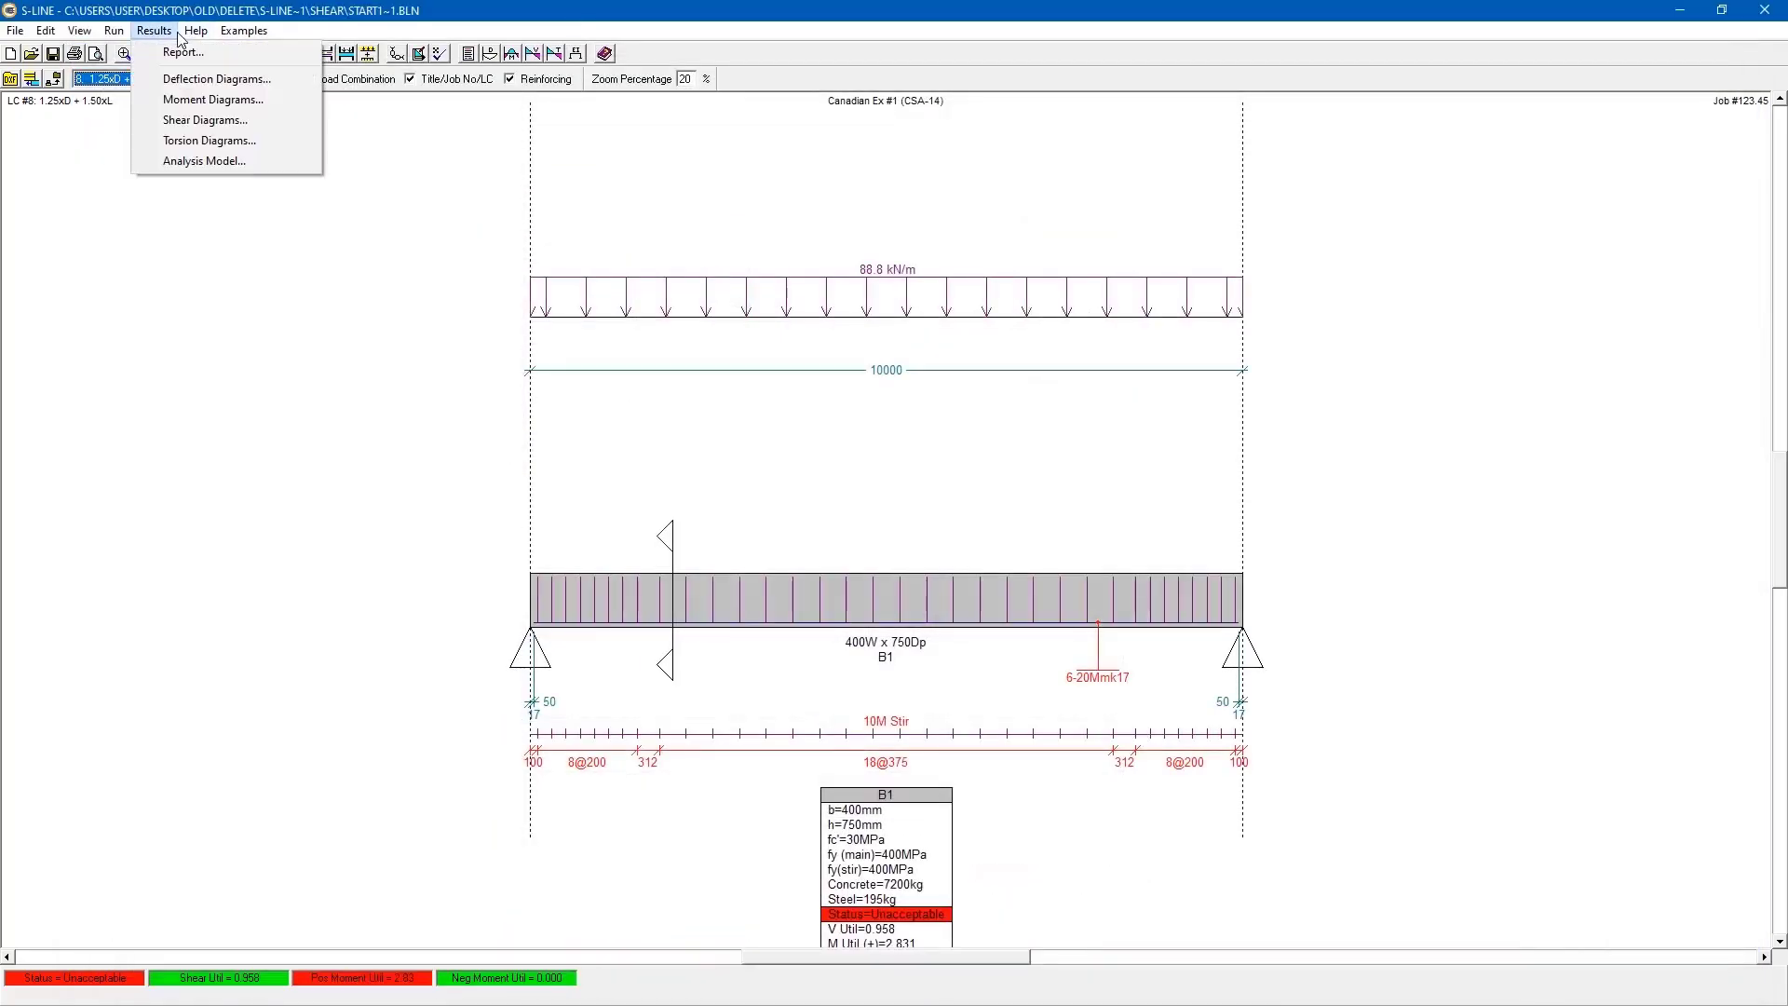
pyautogui.click(160, 47)
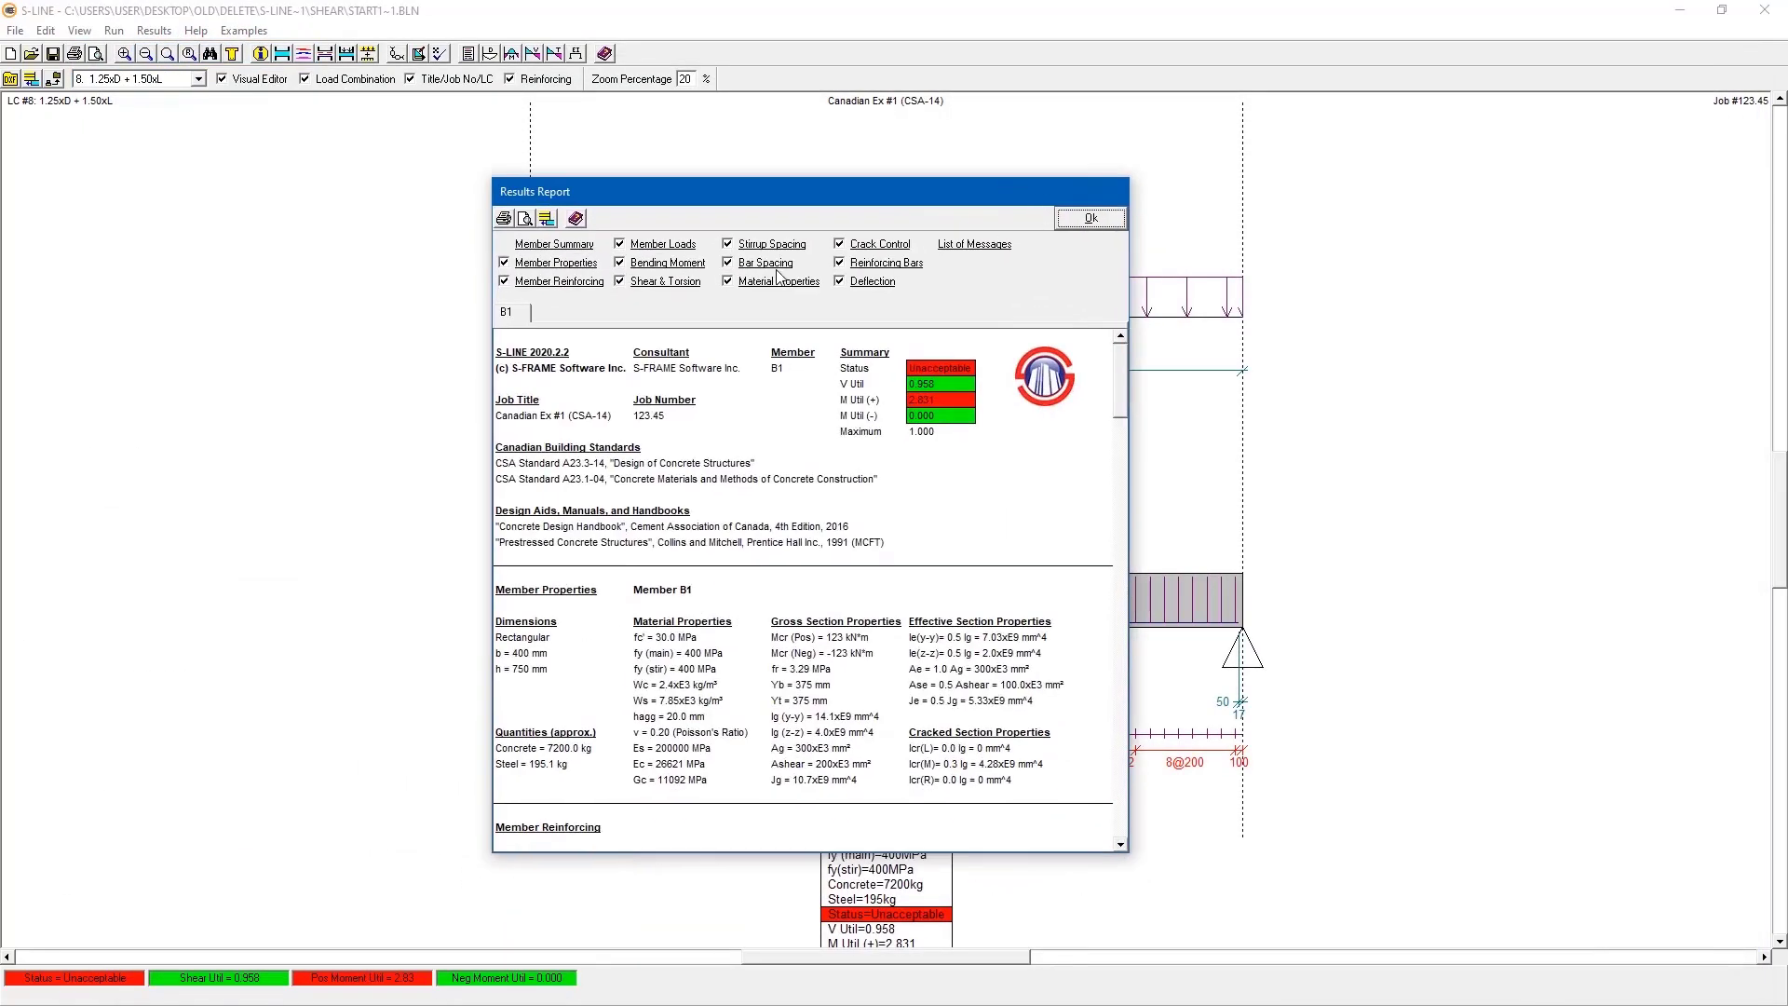
pyautogui.click(690, 285)
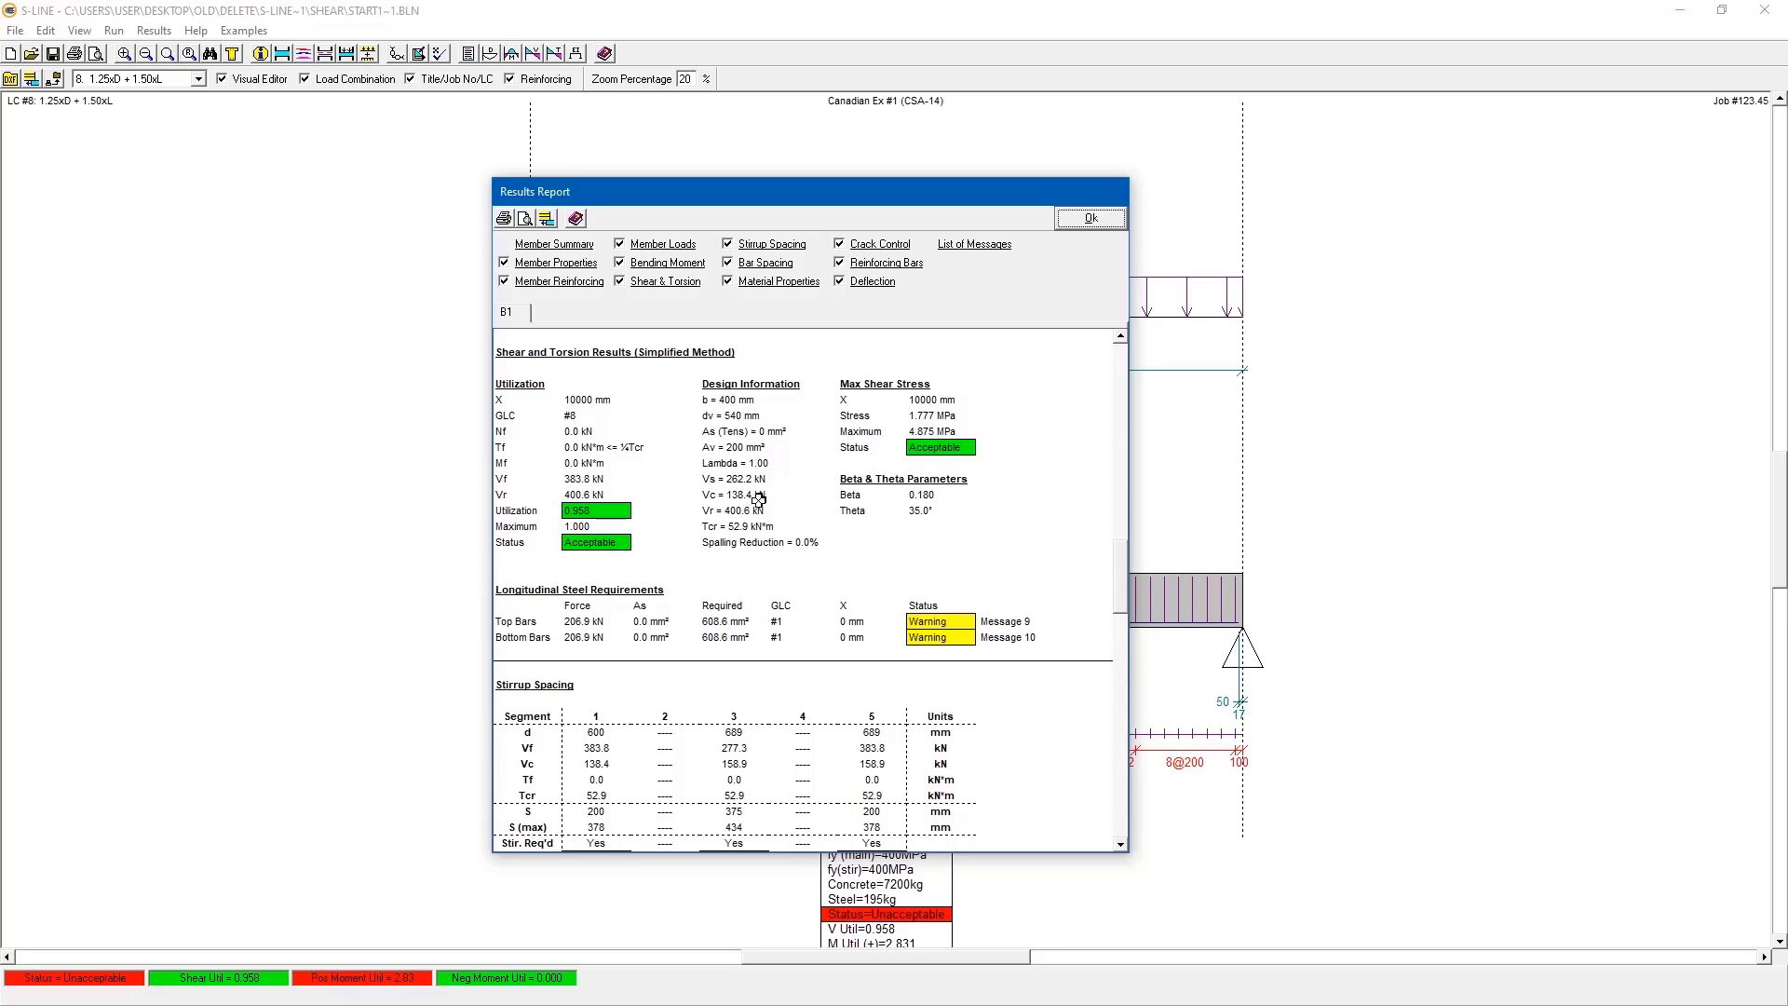
pyautogui.click(1109, 223)
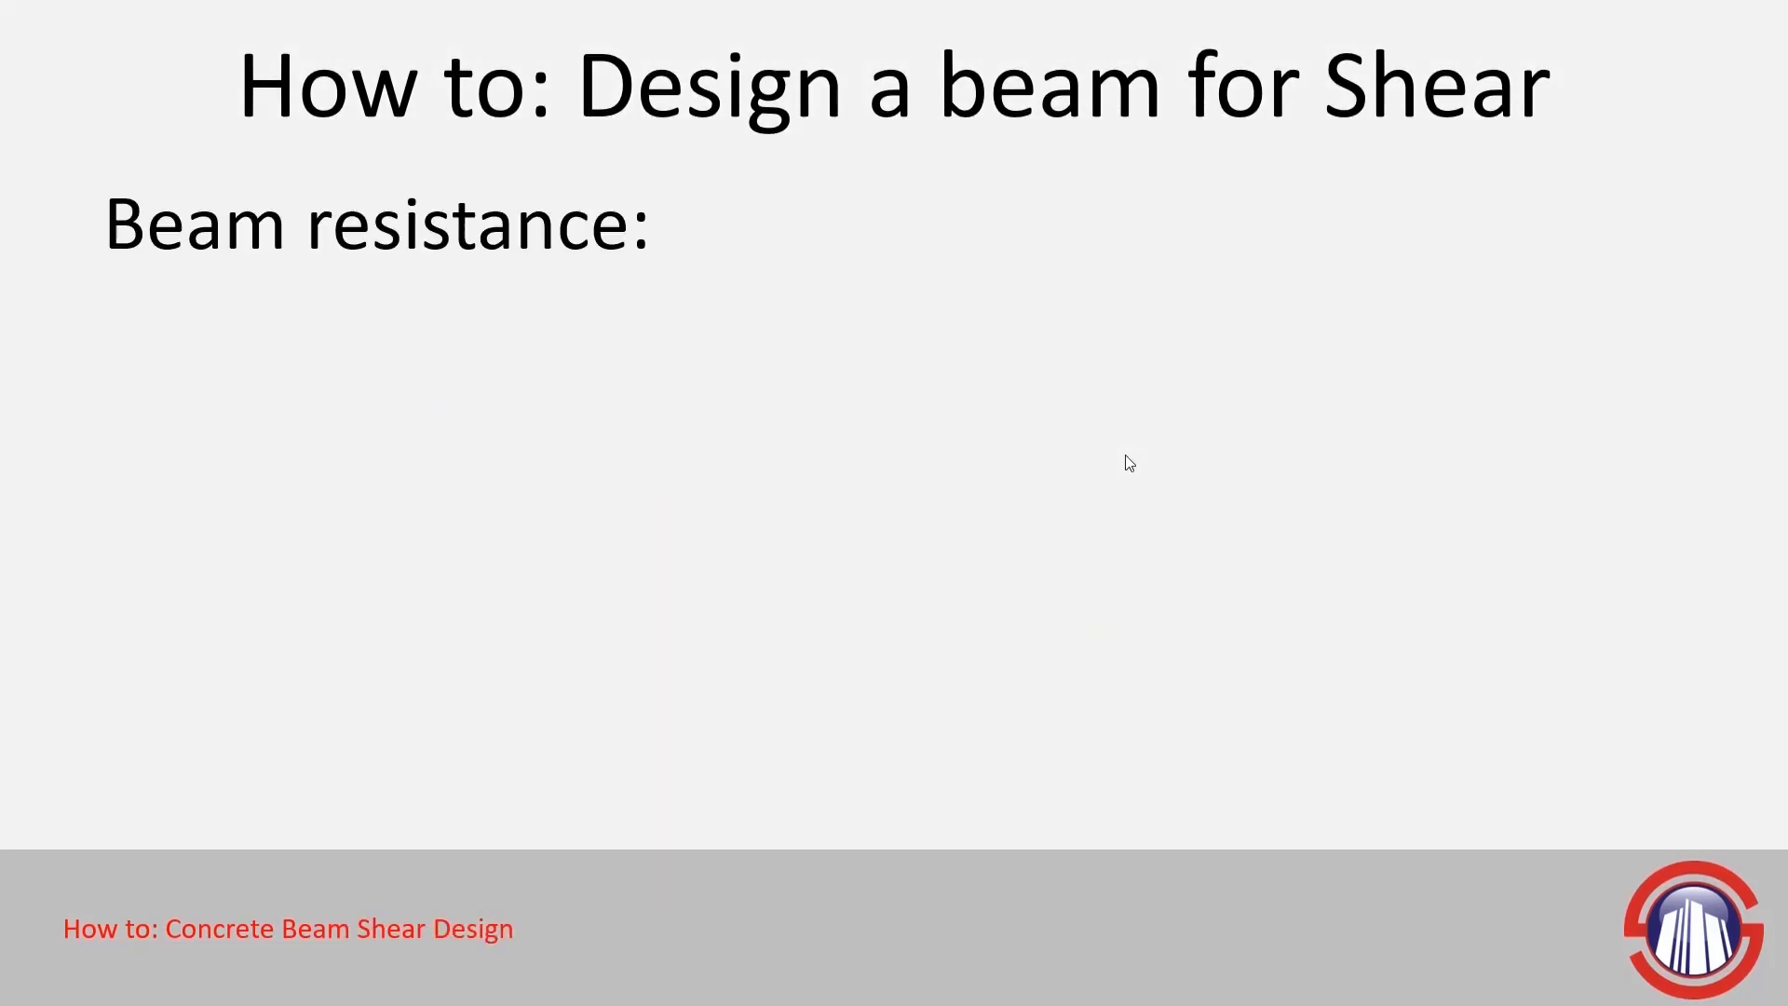
pyautogui.click(1125, 456)
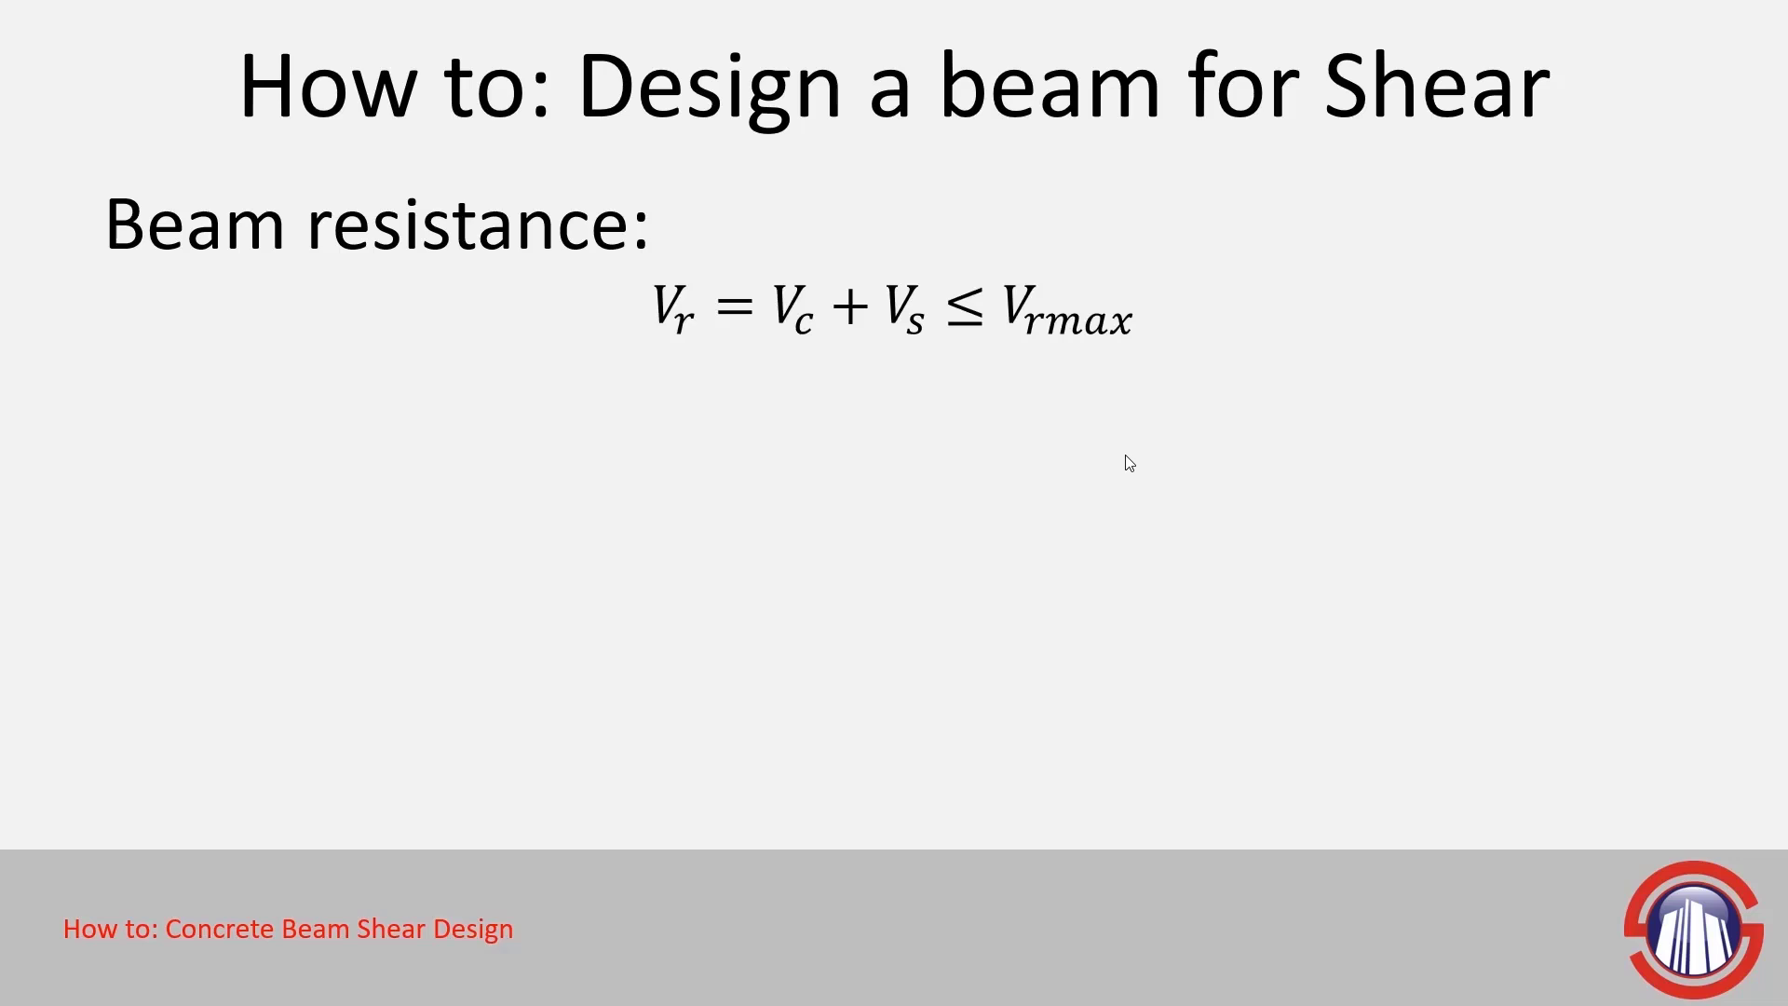
pyautogui.click(1126, 456)
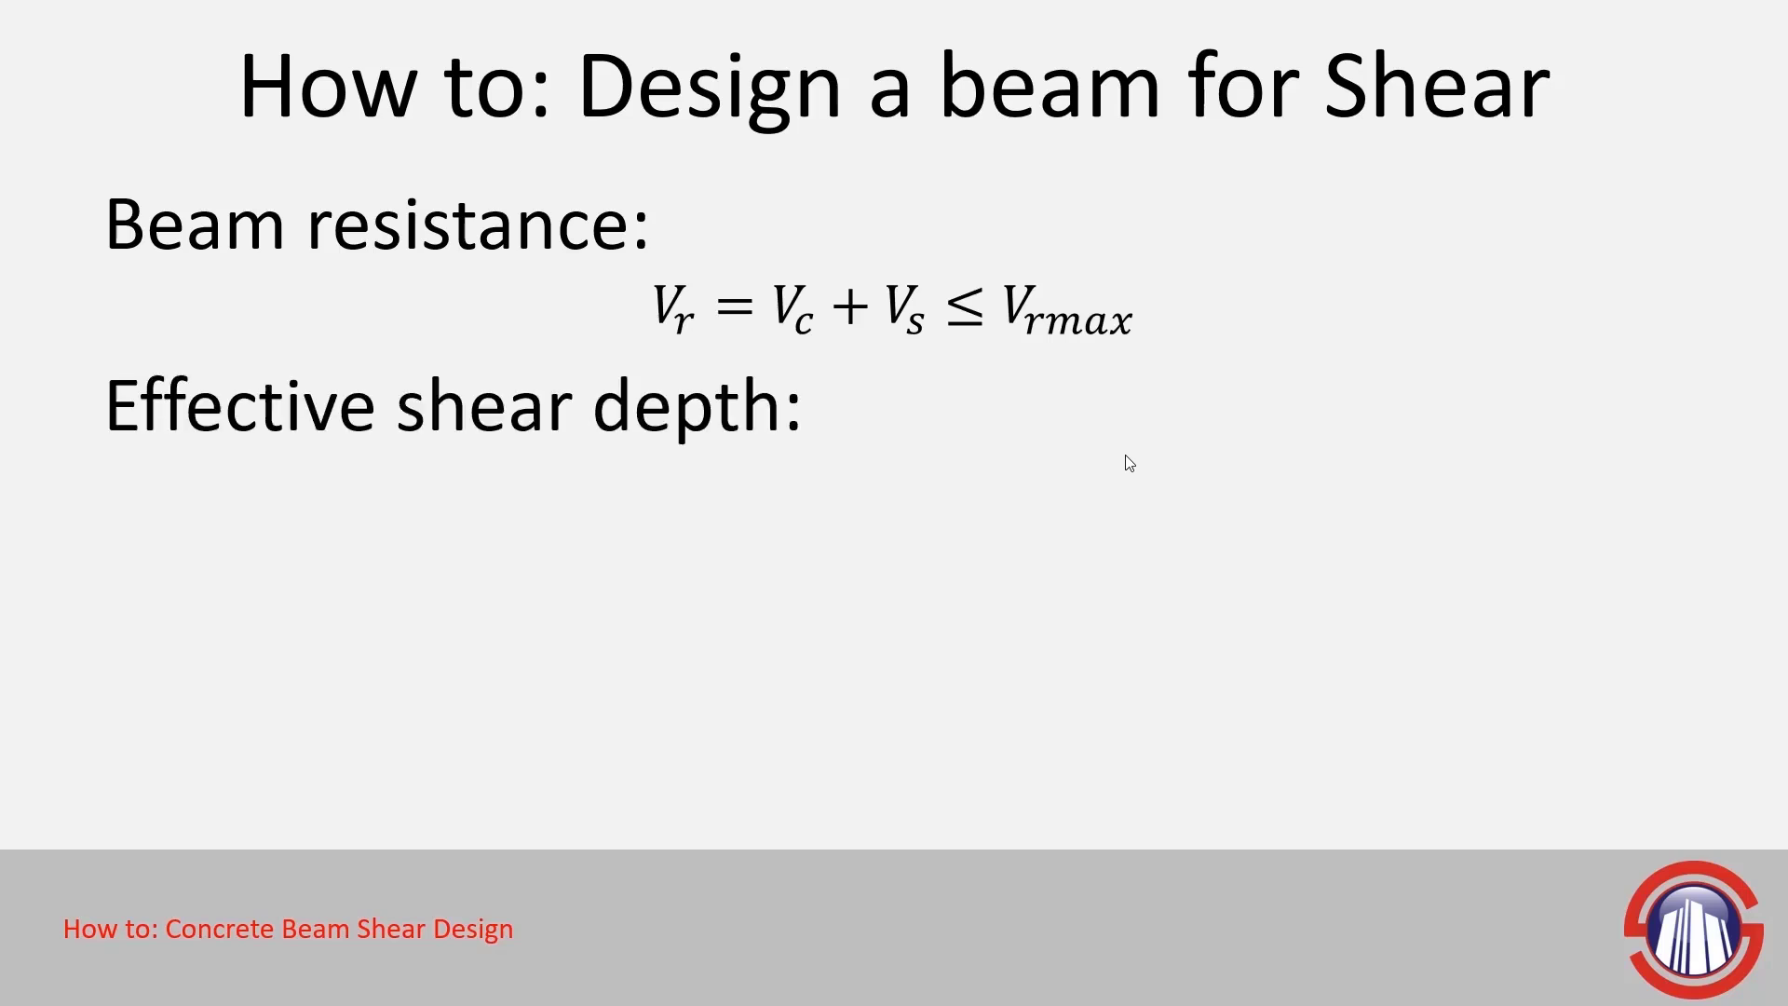